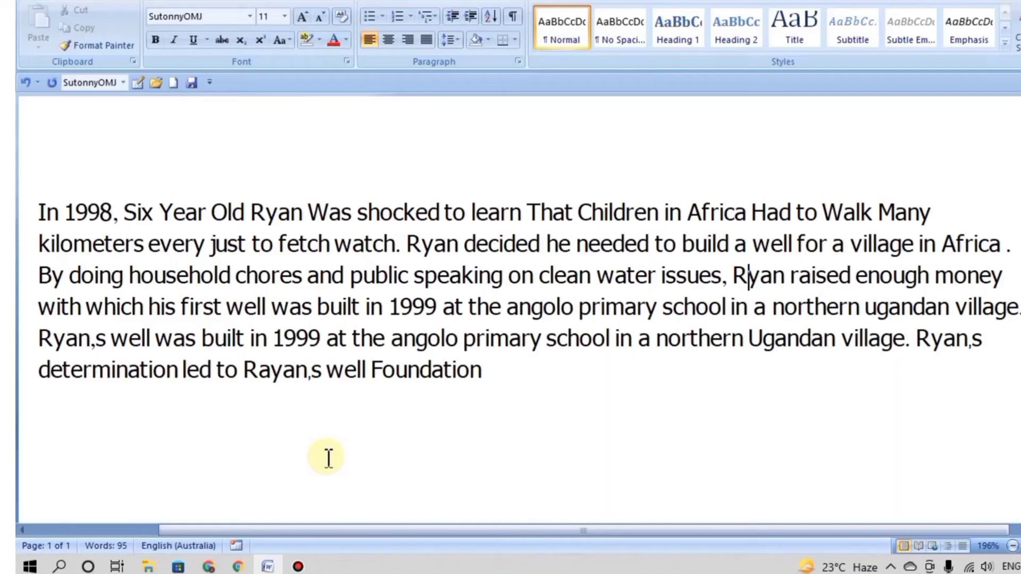
Make the entire first line of the paragraph bold
{"action": "left_click", "coordinate": [481, 369]}
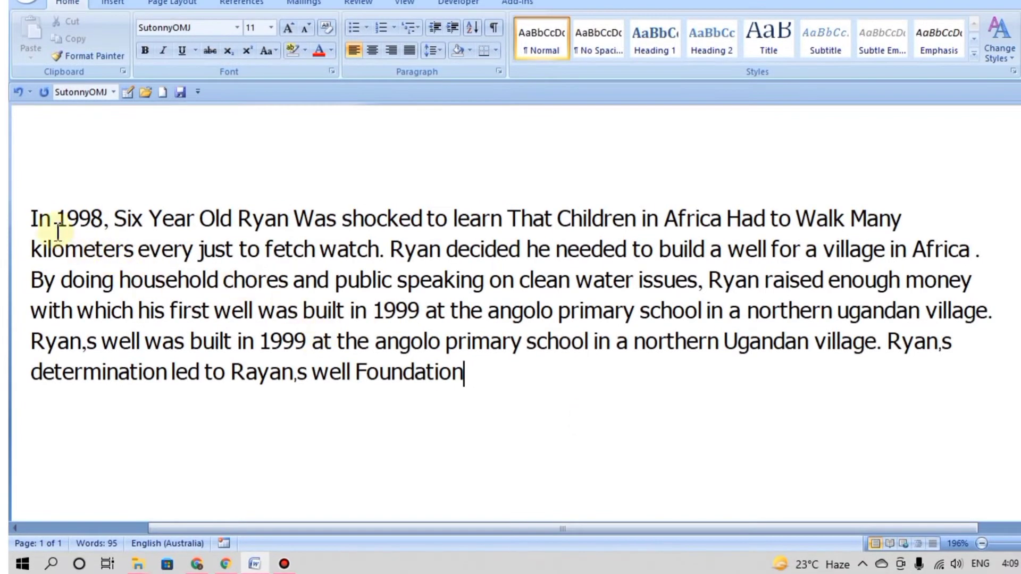
{"action": "left_click_drag", "start_coordinate": [28, 213], "coordinate": [970, 221]}
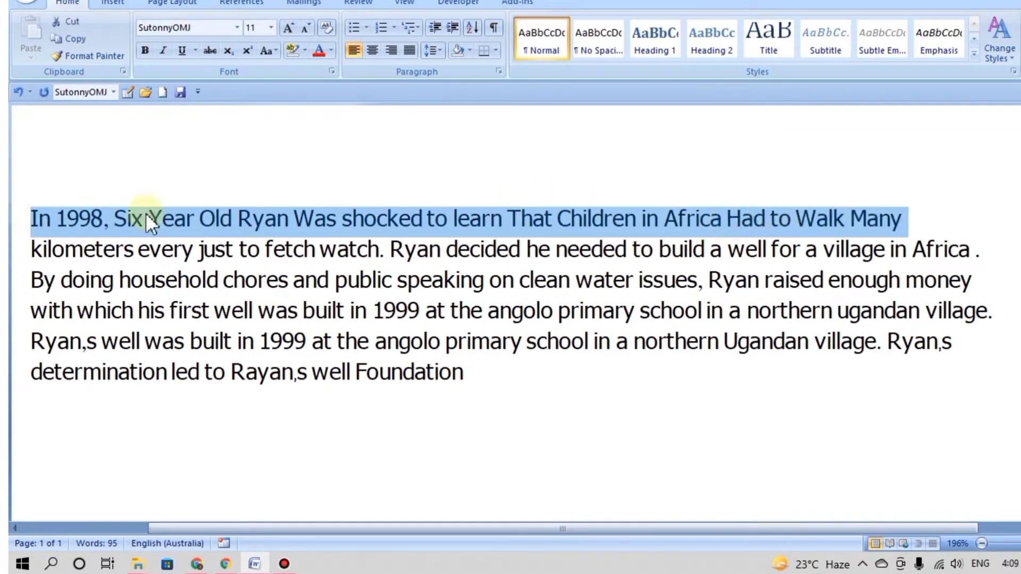
{"action": "left_click", "coordinate": [145, 46]}
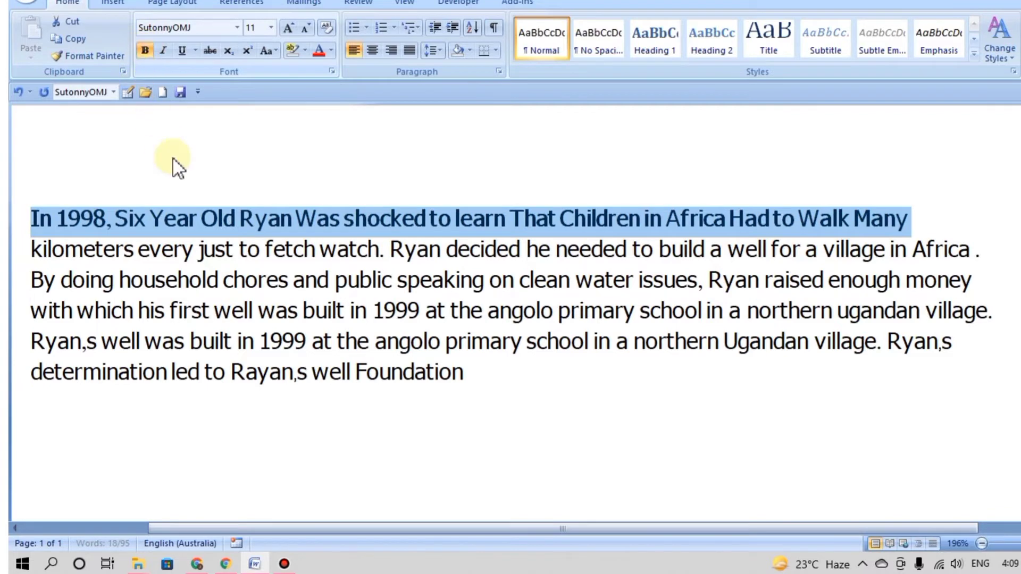
{"action": "left_click", "coordinate": [245, 142]}
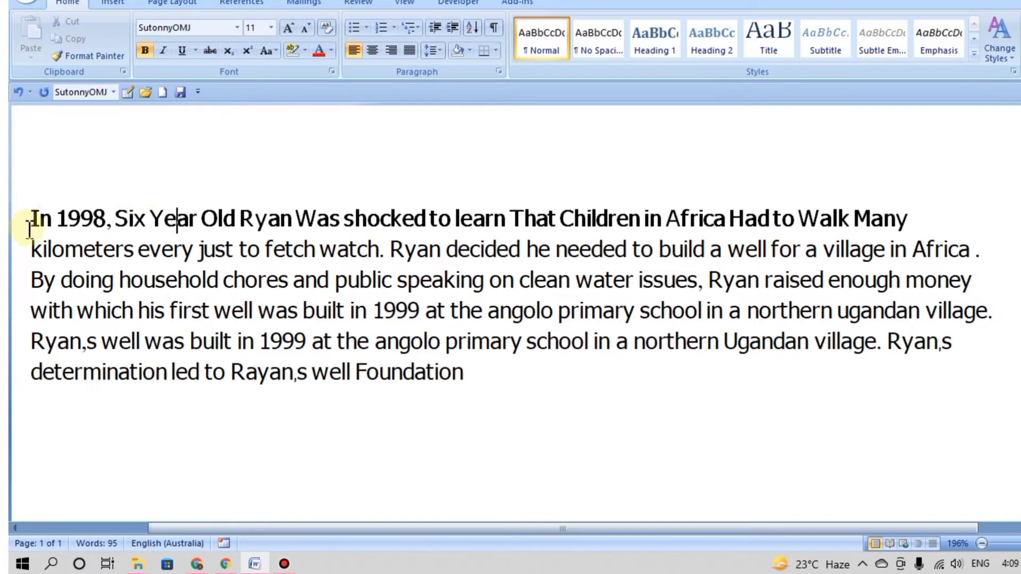
Italicize the words "kilometers every just" at the start of the second line
{"action": "left_click_drag", "start_coordinate": [30, 249], "coordinate": [239, 251]}
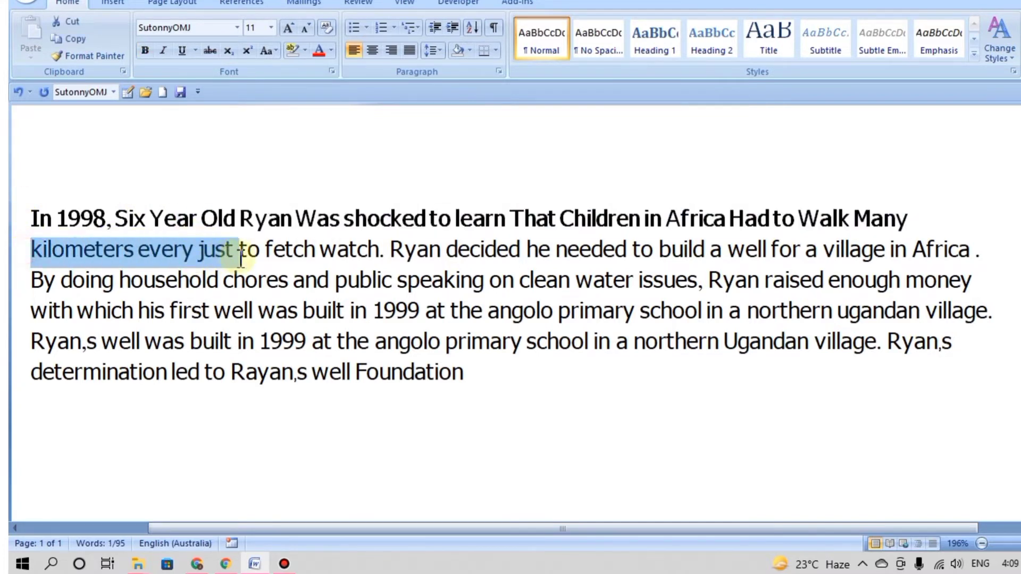
{"action": "left_click", "coordinate": [164, 51]}
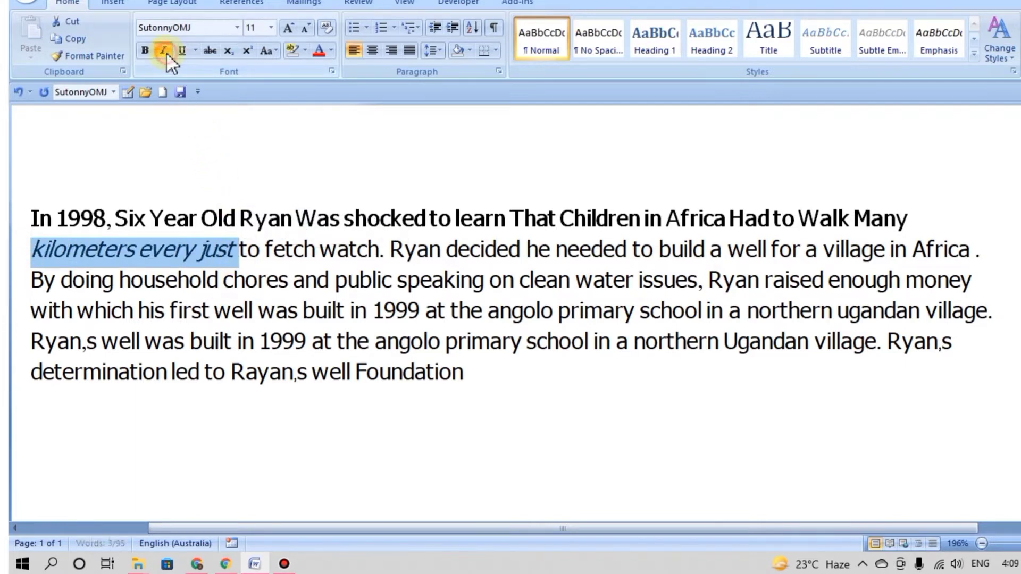
{"action": "left_click", "coordinate": [199, 124]}
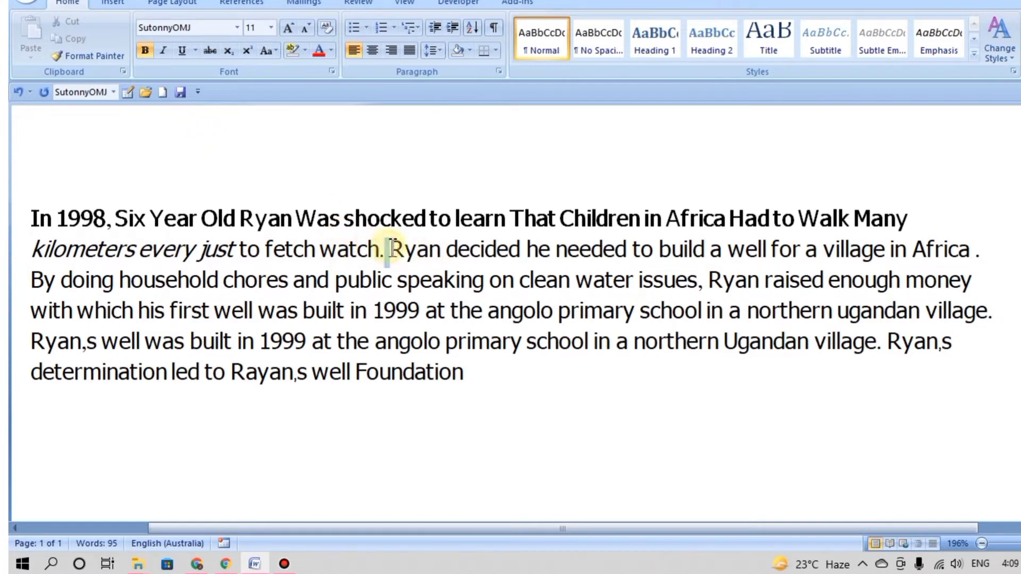
Apply a single underline in the second line from the full stop after "fetch watch" through "decided he needed"
{"action": "left_click_drag", "start_coordinate": [390, 247], "coordinate": [631, 250]}
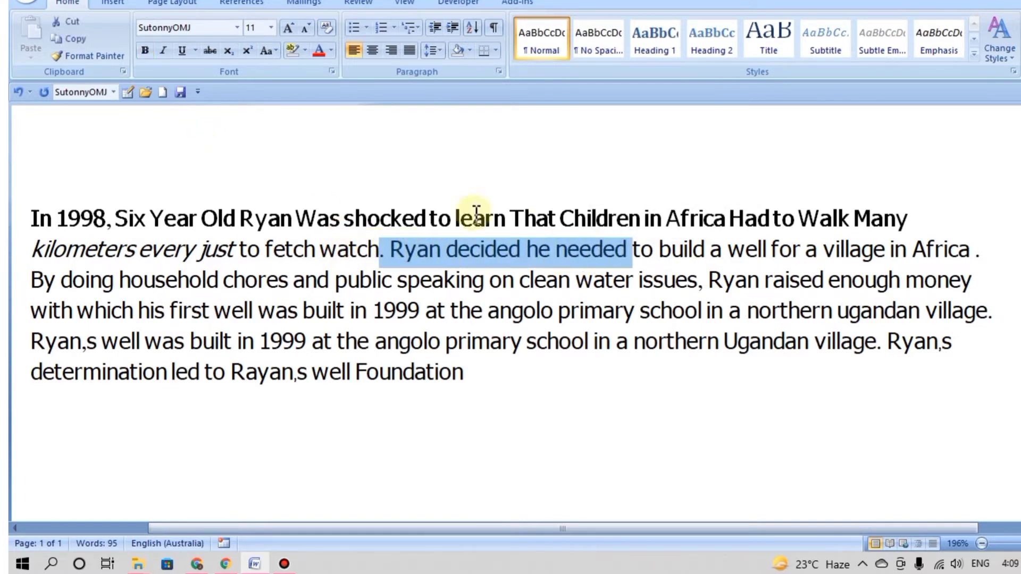
{"action": "left_click", "coordinate": [182, 50]}
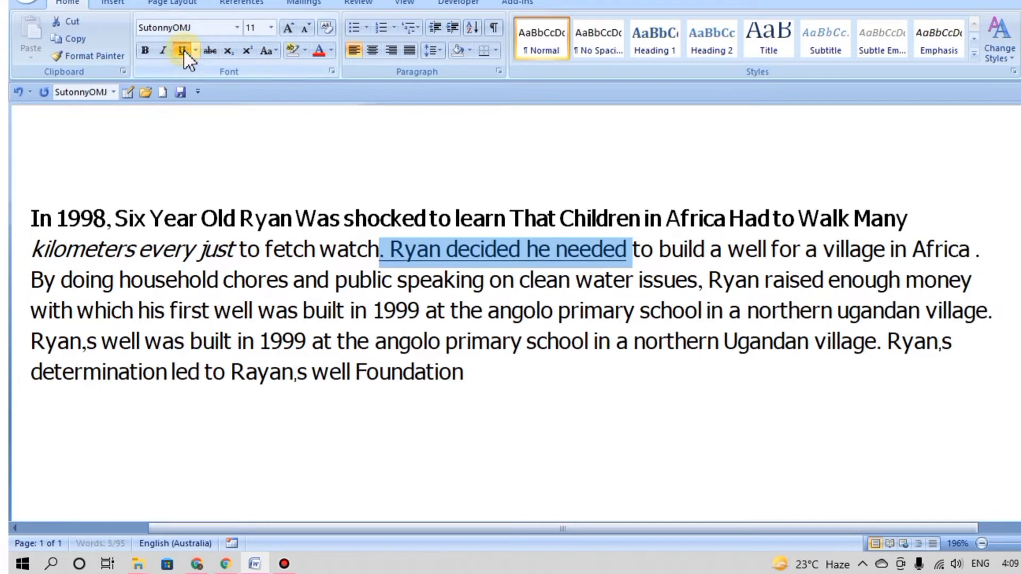
{"action": "left_click", "coordinate": [413, 165]}
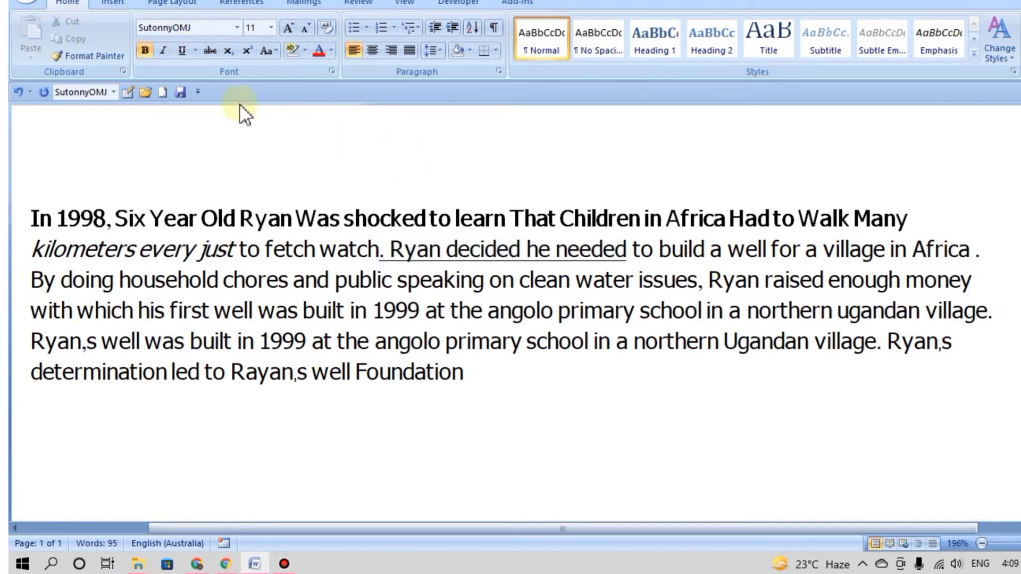
Give the word "shocked" in the first line a double underline, and change it to a thick underline
{"action": "left_click", "coordinate": [196, 50]}
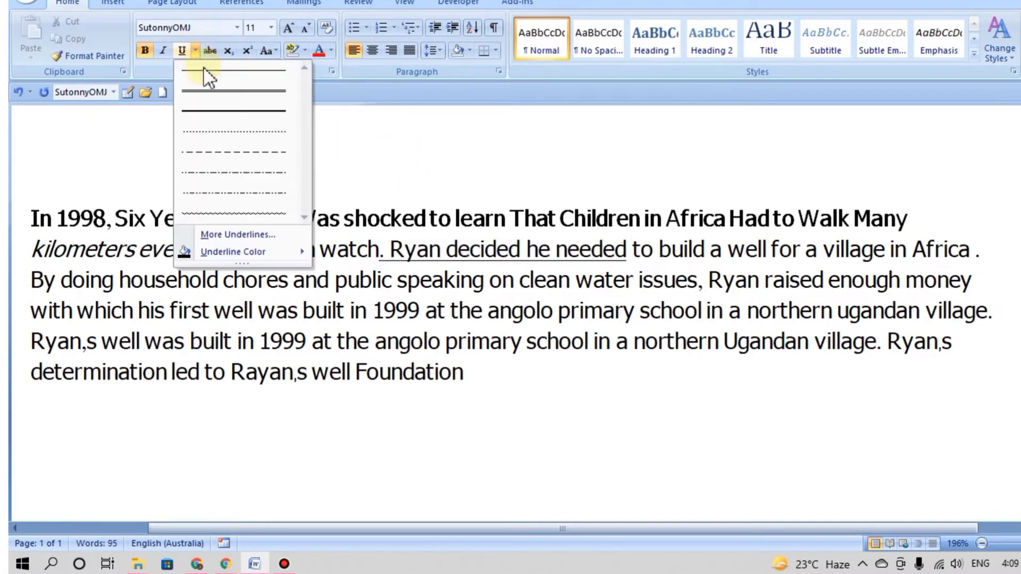
{"action": "left_click", "coordinate": [218, 93]}
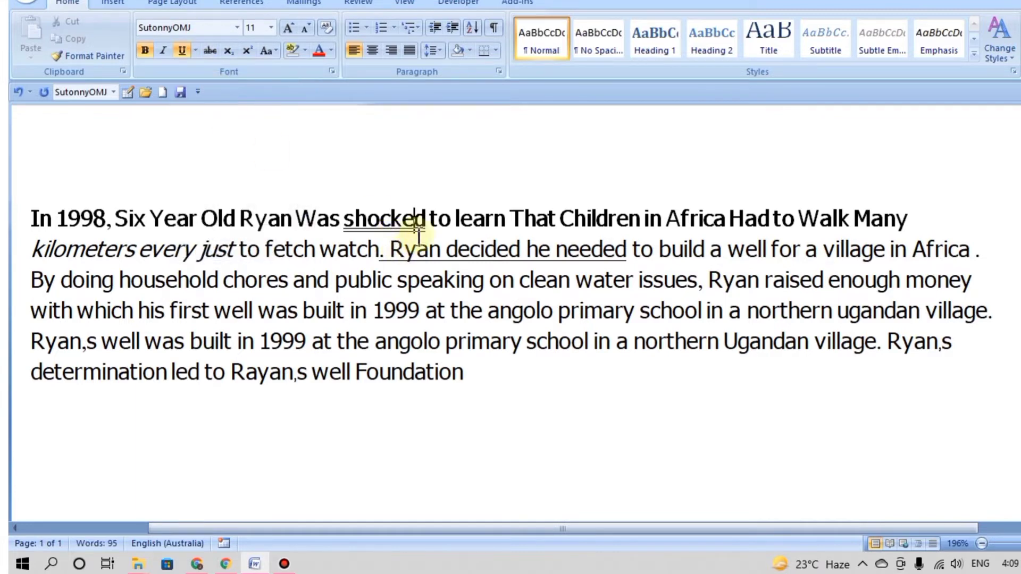
{"action": "left_click_drag", "start_coordinate": [429, 218], "coordinate": [341, 218]}
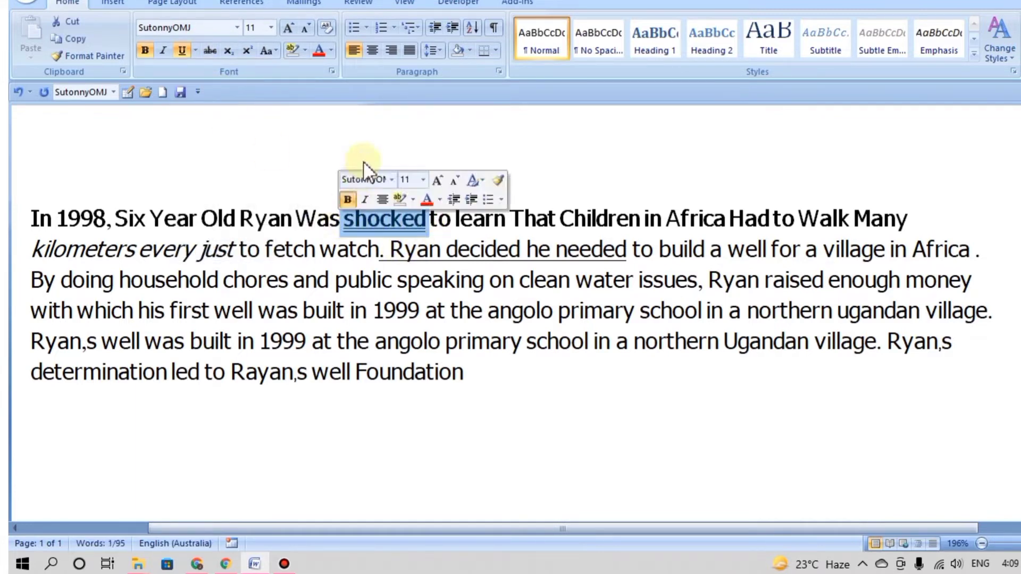
{"action": "left_click", "coordinate": [196, 50]}
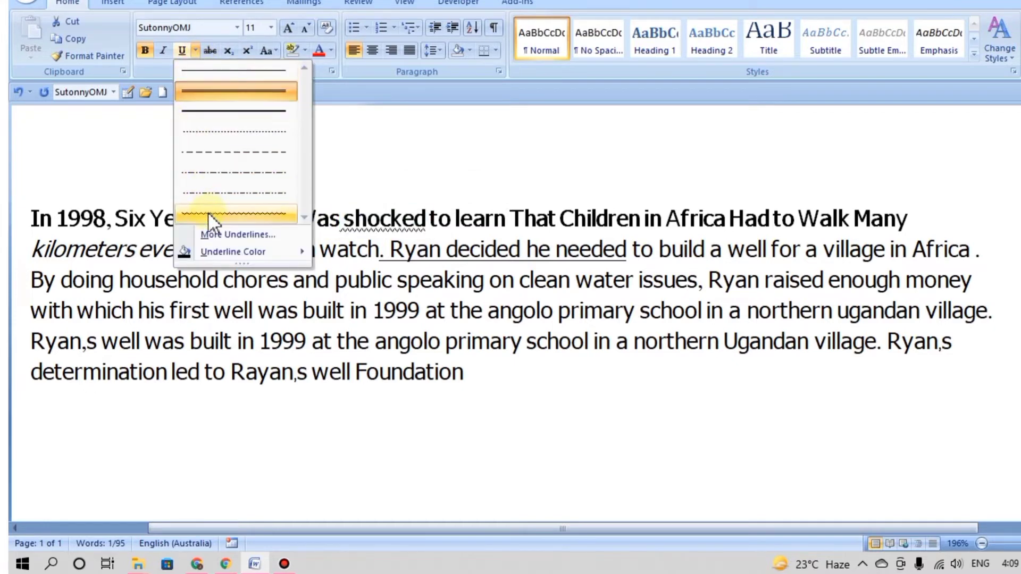
{"action": "left_click", "coordinate": [217, 111]}
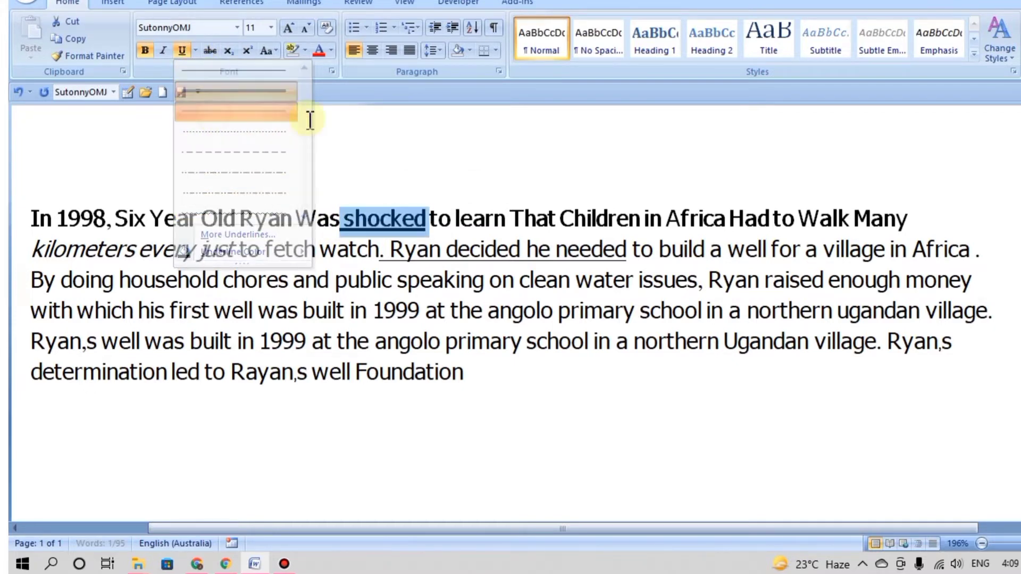
{"action": "left_click", "coordinate": [364, 126]}
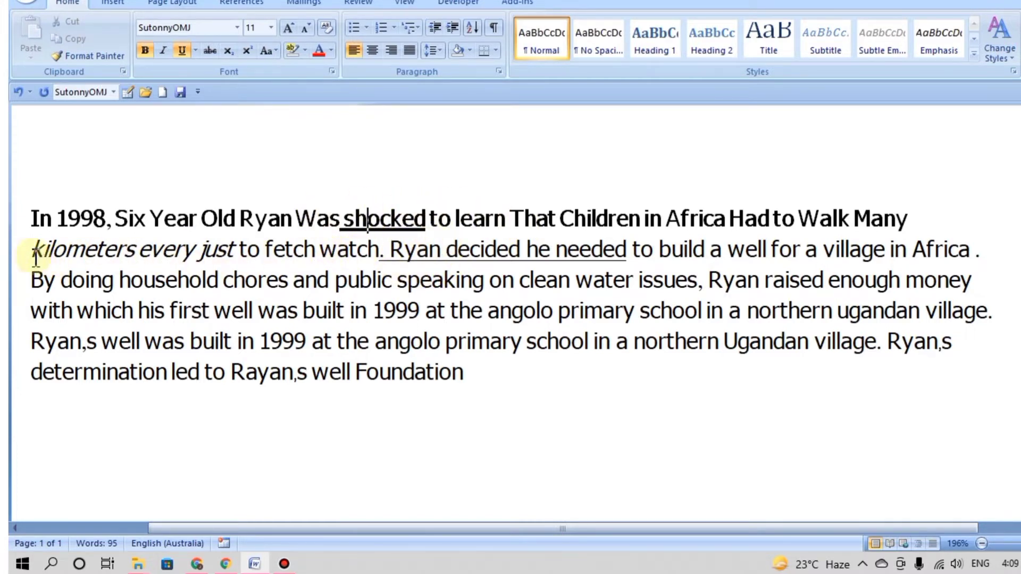
Strike through the words "By doing household" at the start of the third line
{"action": "left_click", "coordinate": [13, 253]}
{"action": "left_click_drag", "start_coordinate": [31, 280], "coordinate": [222, 288]}
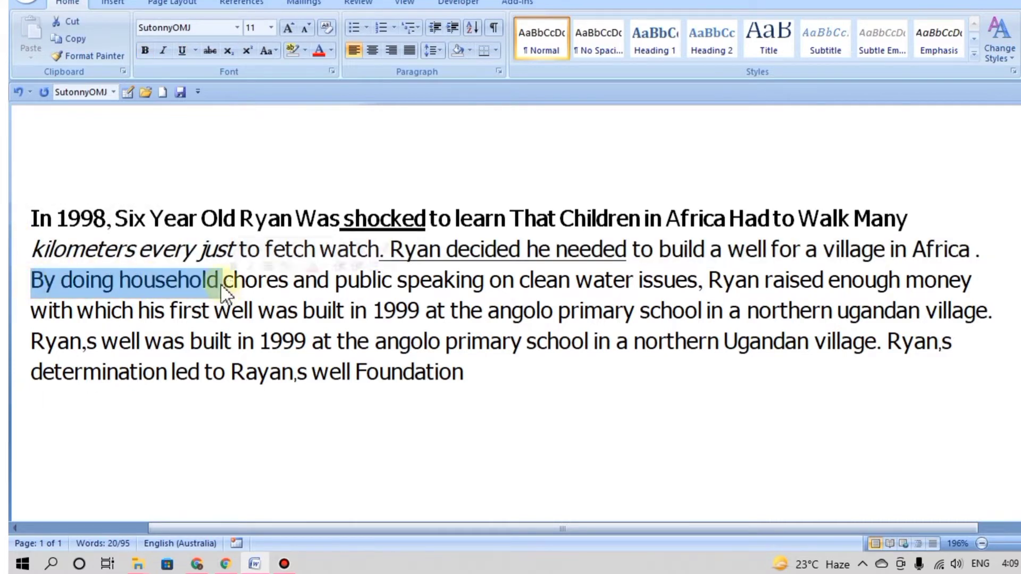
{"action": "left_click", "coordinate": [208, 51]}
{"action": "left_click", "coordinate": [239, 119]}
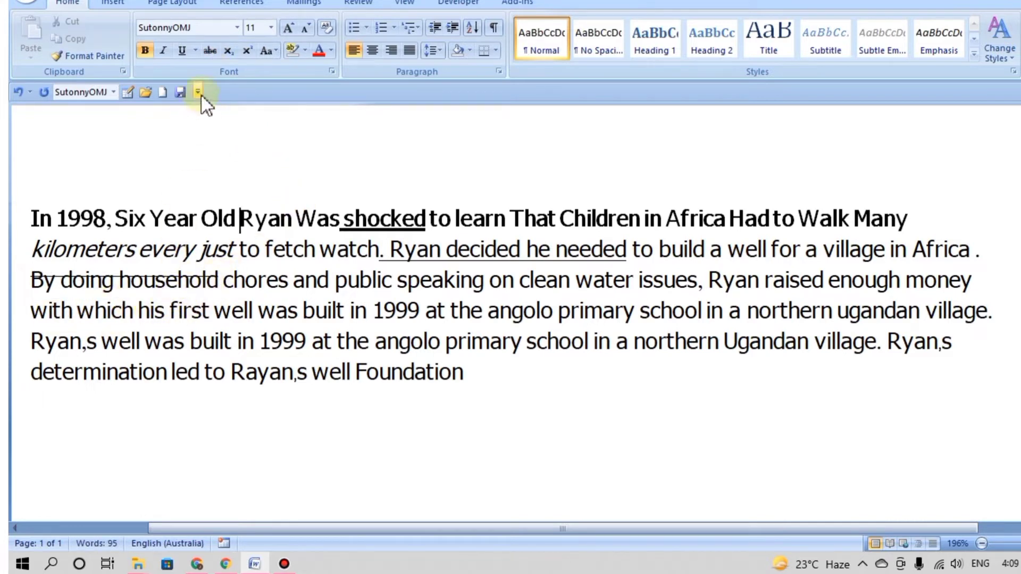
{"action": "left_click", "coordinate": [211, 49]}
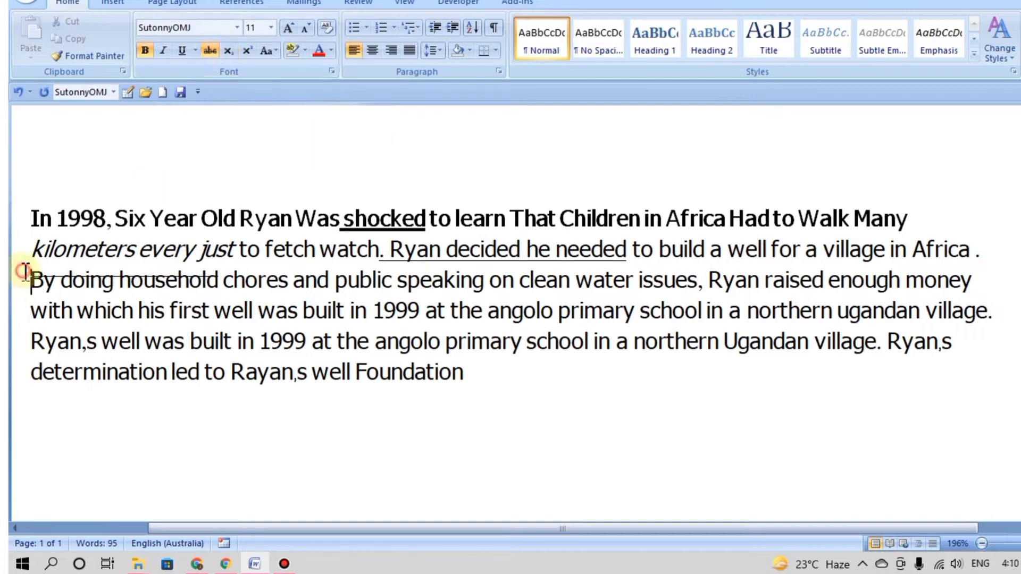
Apply a thick underline to "By doing household" and remove its strikethrough
{"action": "left_click_drag", "start_coordinate": [27, 279], "coordinate": [169, 280]}
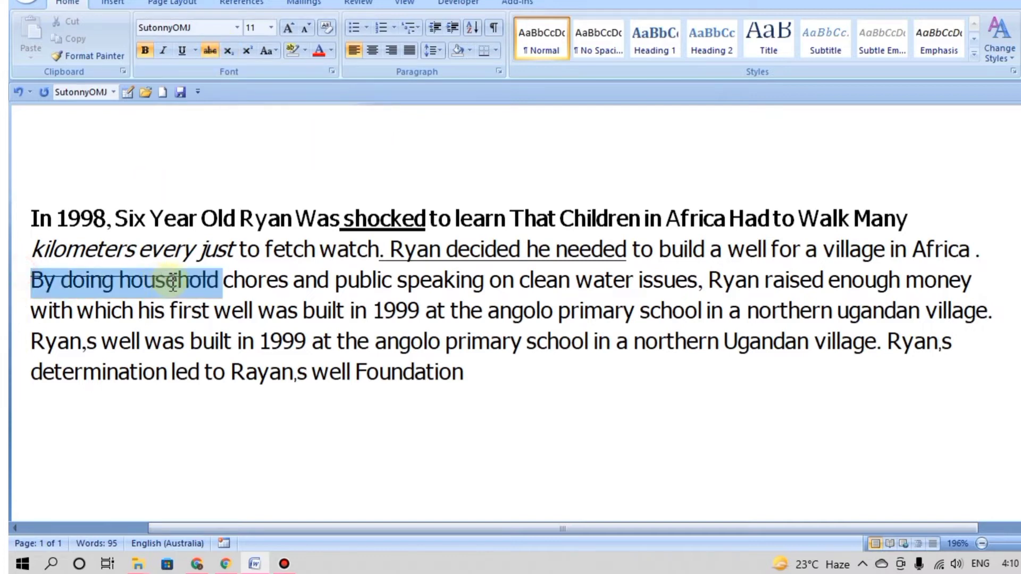
{"action": "left_click", "coordinate": [183, 51]}
{"action": "left_click", "coordinate": [195, 51]}
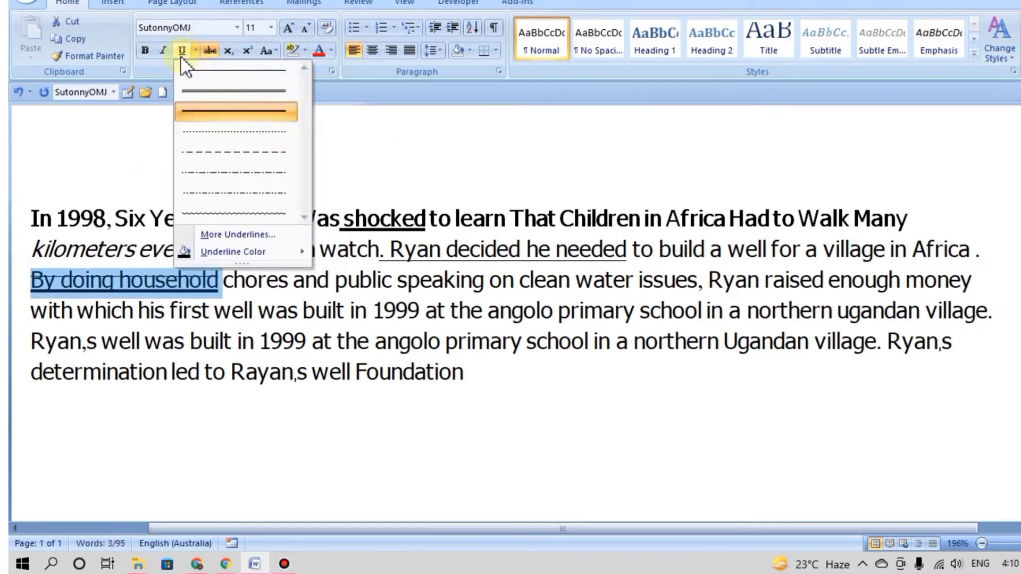
{"action": "left_click", "coordinate": [215, 52]}
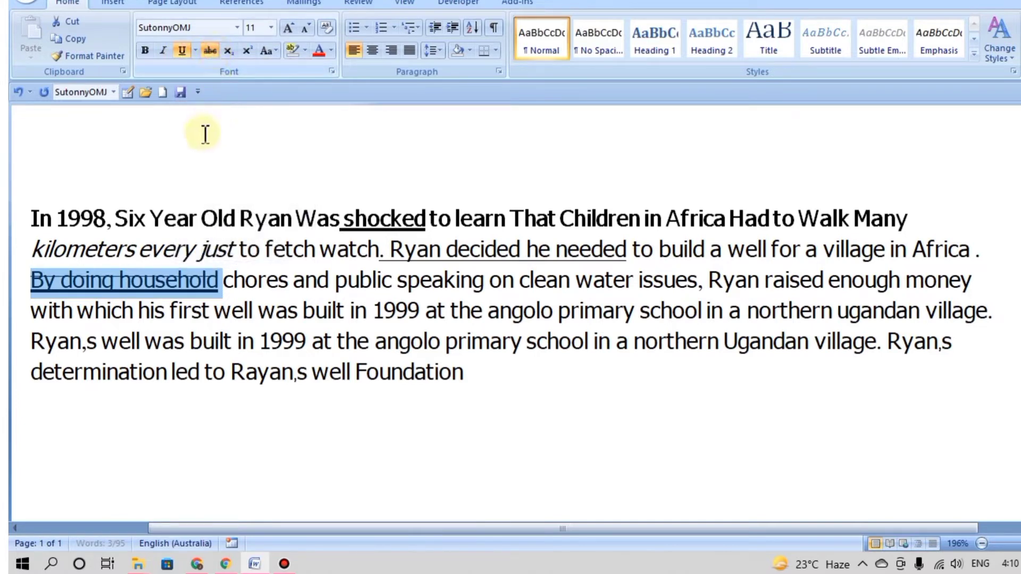
{"action": "left_click", "coordinate": [213, 44]}
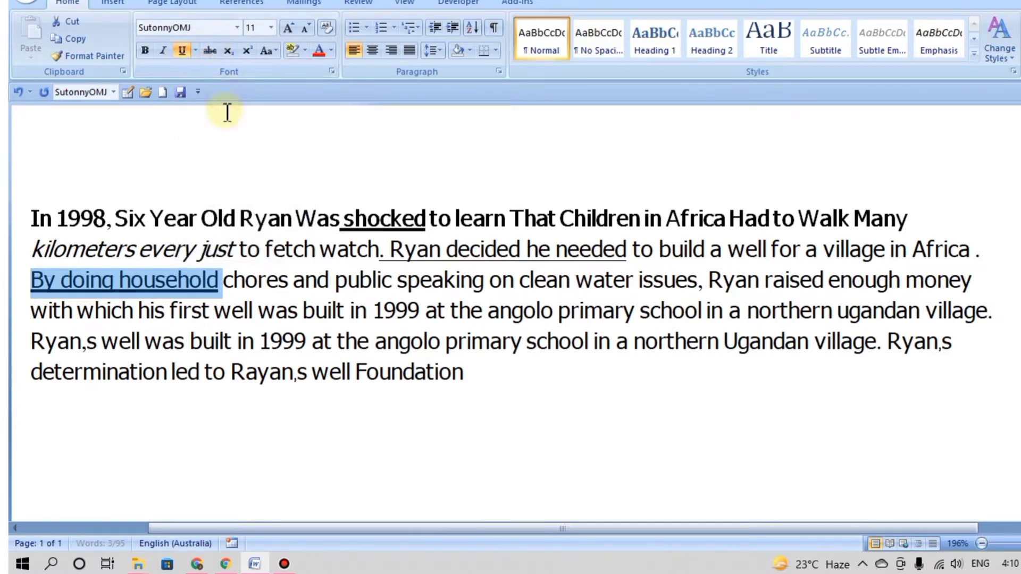
{"action": "left_click", "coordinate": [230, 175]}
{"action": "left_click", "coordinate": [29, 296]}
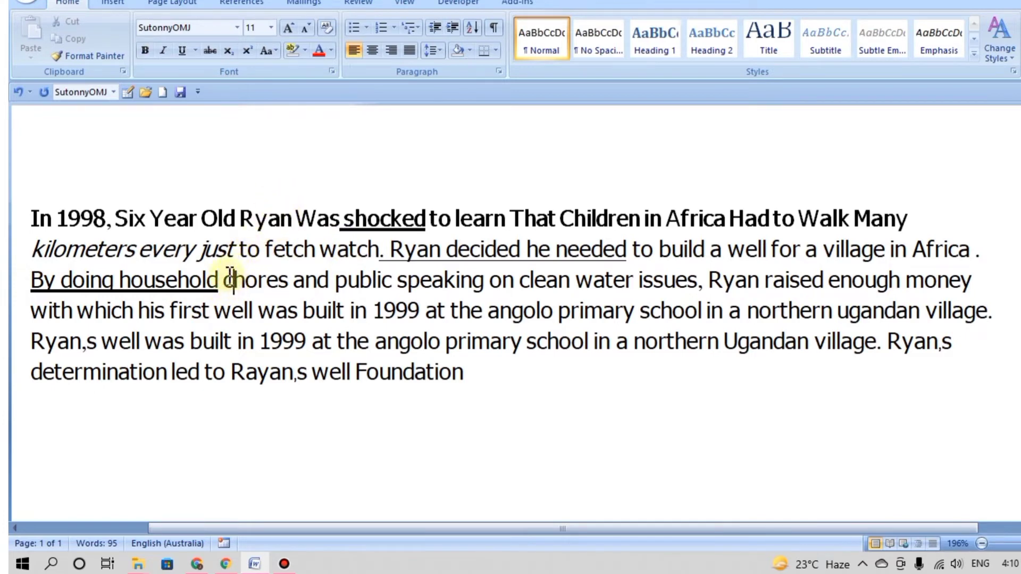
Change the font color to light green for the text from "chores and public speaking" through "built in 1999"
{"action": "left_click_drag", "start_coordinate": [227, 278], "coordinate": [384, 314]}
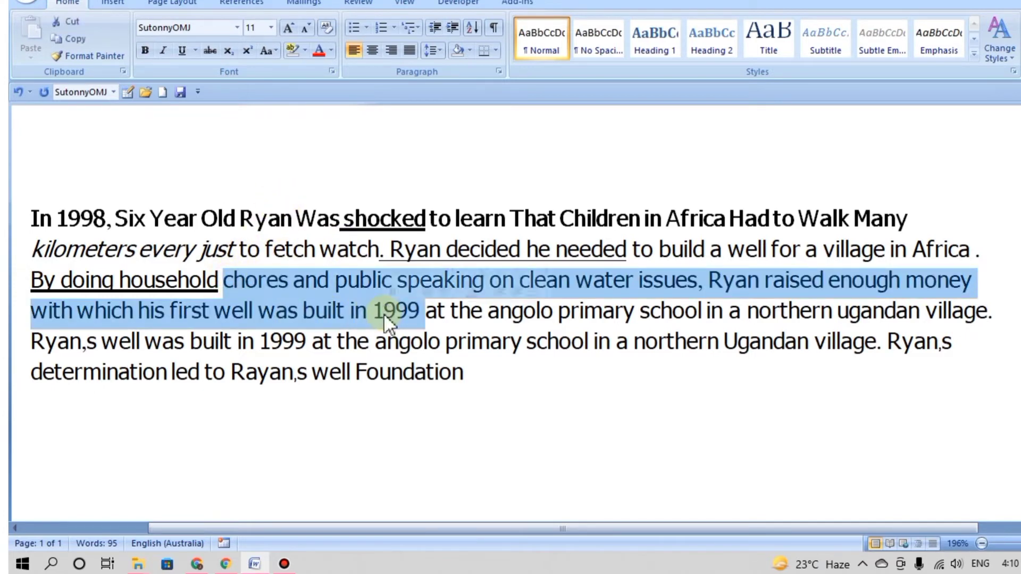
{"action": "left_click", "coordinate": [333, 52]}
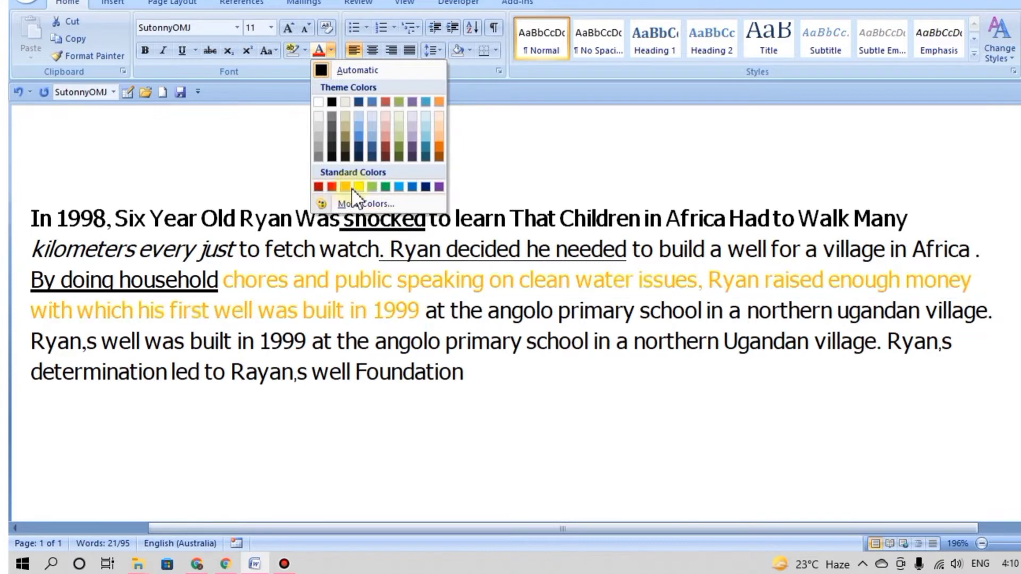
{"action": "left_click", "coordinate": [370, 187]}
{"action": "left_click", "coordinate": [708, 174]}
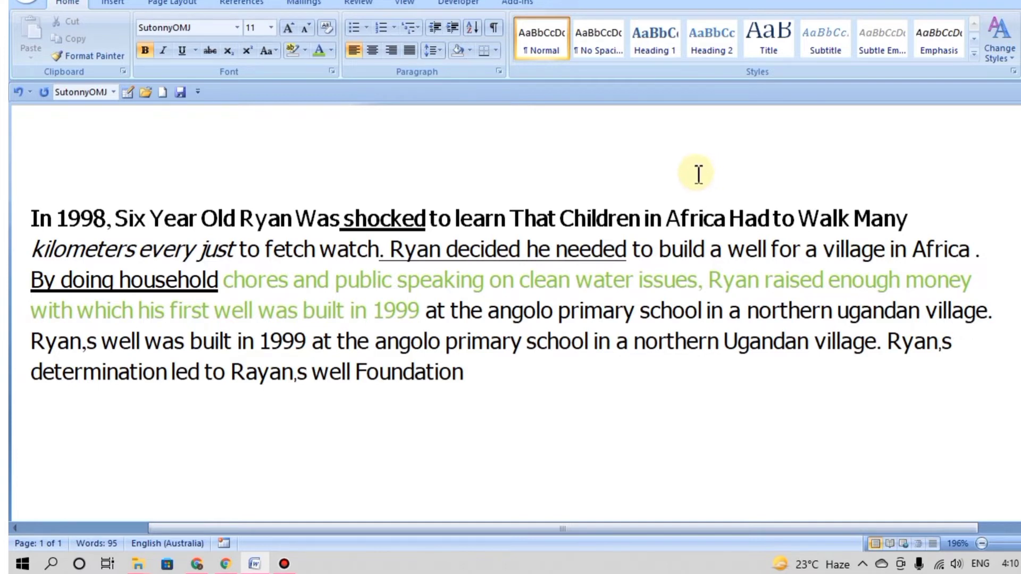
Highlight "That Children in Africa" in the first line and "at the angolo primary" in the fourth line in yellow
{"action": "left_click", "coordinate": [304, 49]}
{"action": "left_click", "coordinate": [299, 67]}
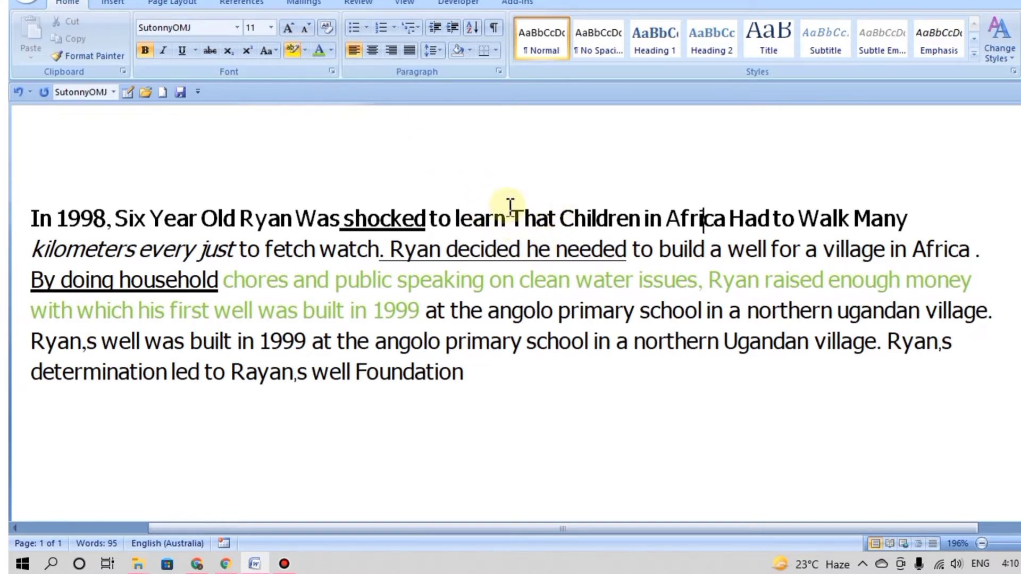
{"action": "left_click_drag", "start_coordinate": [511, 215], "coordinate": [691, 218]}
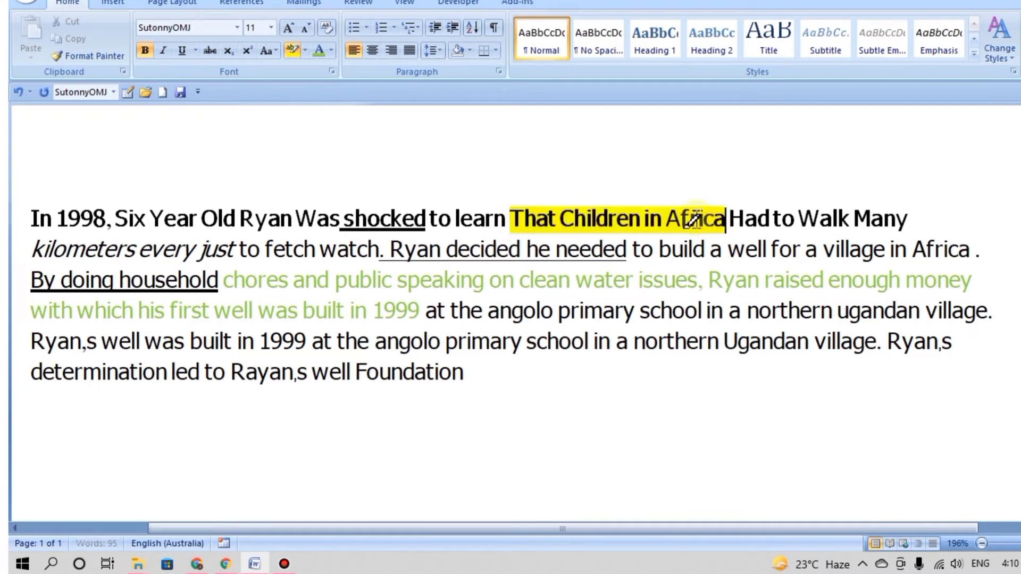
{"action": "left_click", "coordinate": [303, 50]}
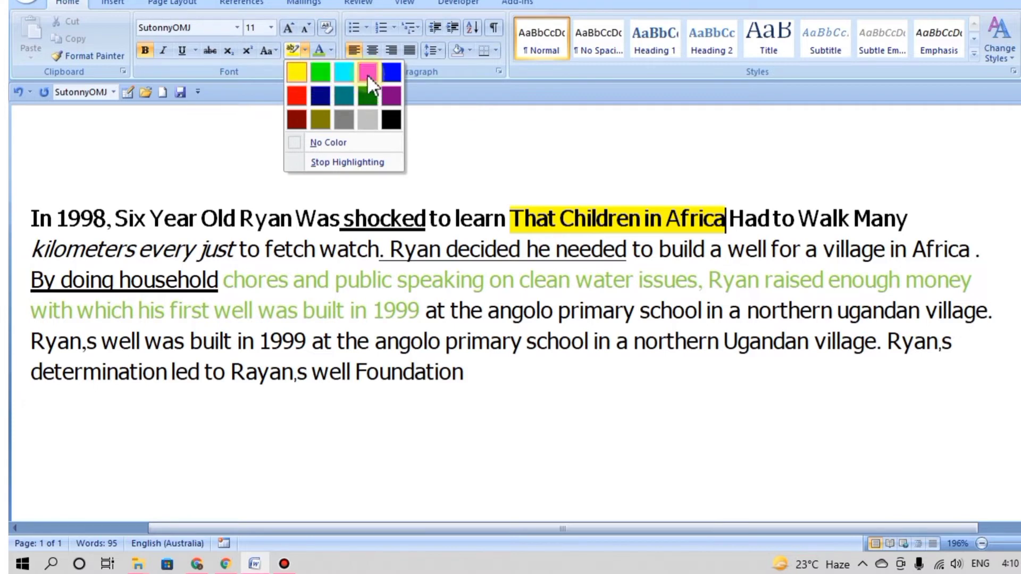
{"action": "left_click", "coordinate": [298, 73]}
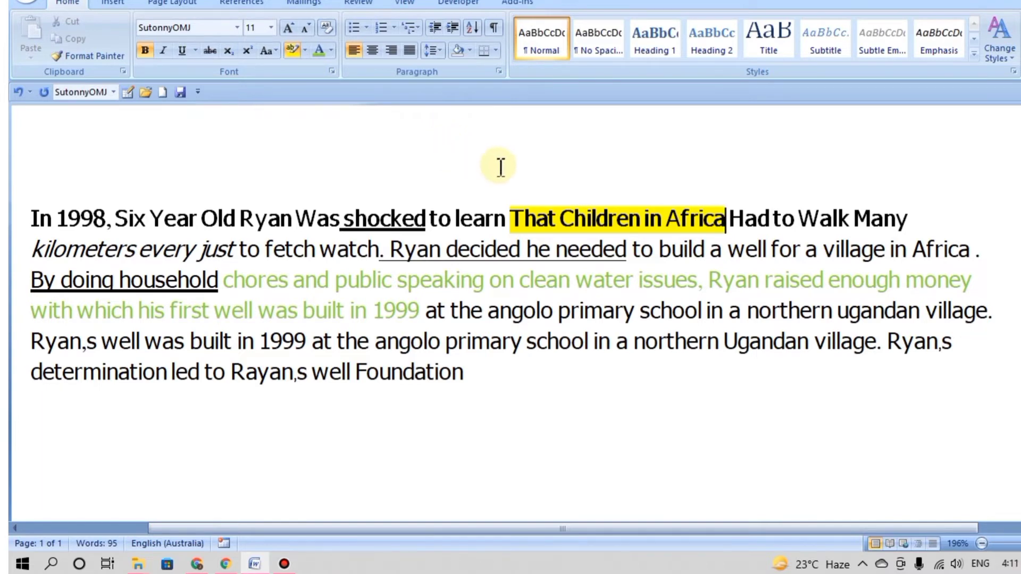
{"action": "left_click_drag", "start_coordinate": [427, 309], "coordinate": [612, 310]}
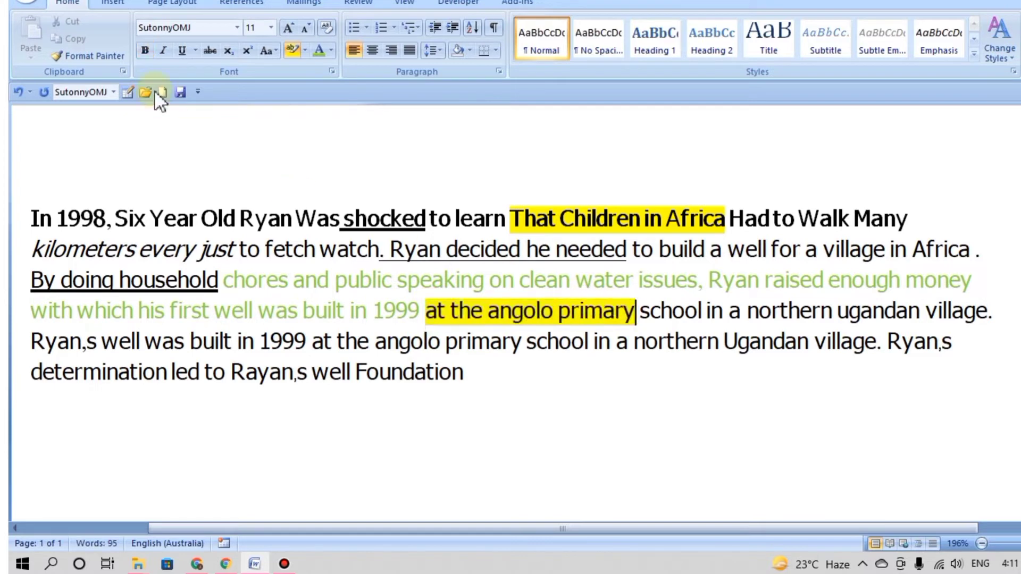
Try to apply sentence case with the cursor at the end of "at the angolo primary" in the fourth line
{"action": "left_click", "coordinate": [277, 45]}
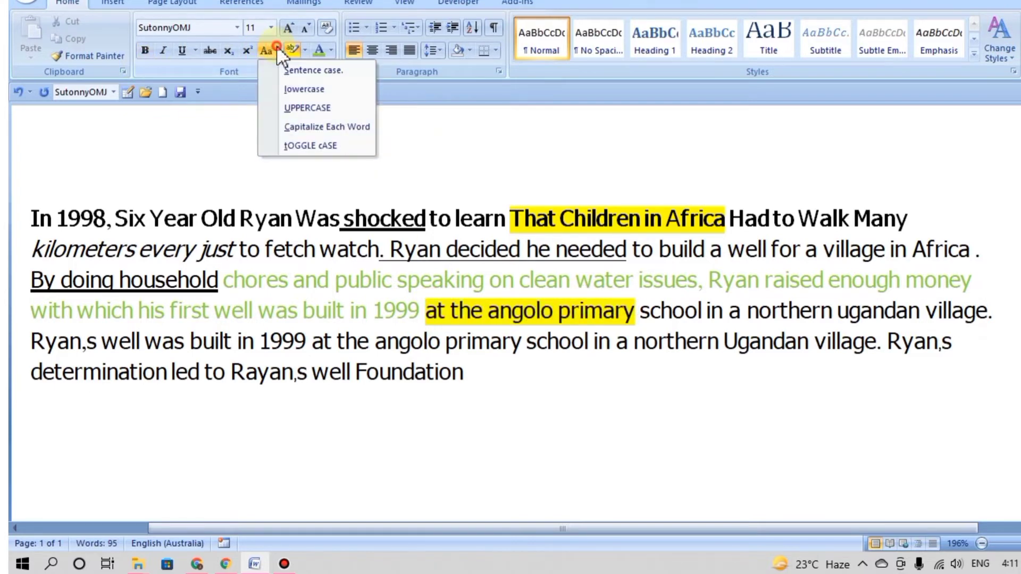
{"action": "left_click", "coordinate": [276, 45]}
{"action": "left_click", "coordinate": [275, 52]}
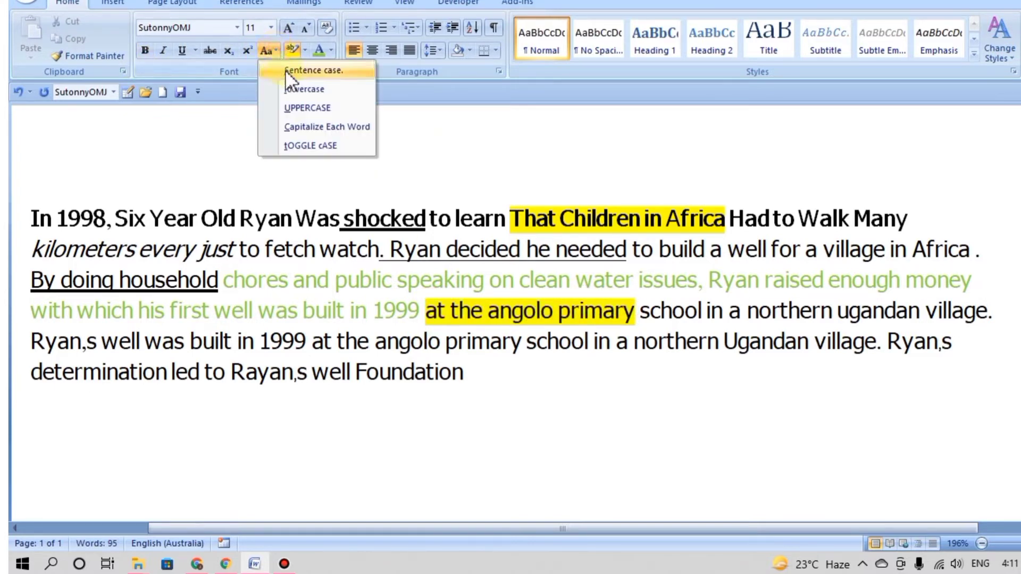
{"action": "left_click", "coordinate": [291, 72]}
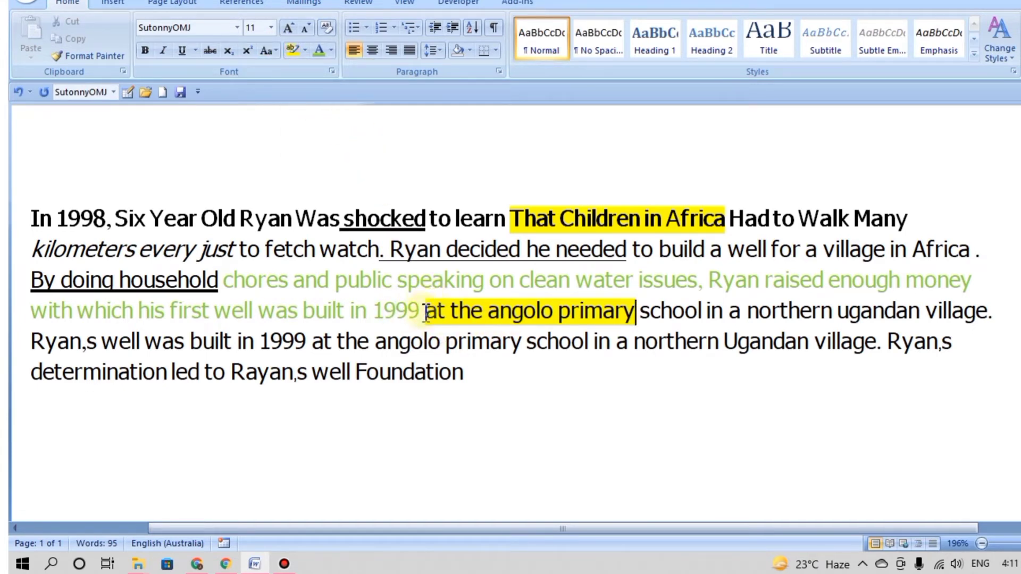
Replace the yellow highlight on "at the angolo primary" in the fourth line with bright green
{"action": "left_click_drag", "start_coordinate": [425, 308], "coordinate": [635, 314]}
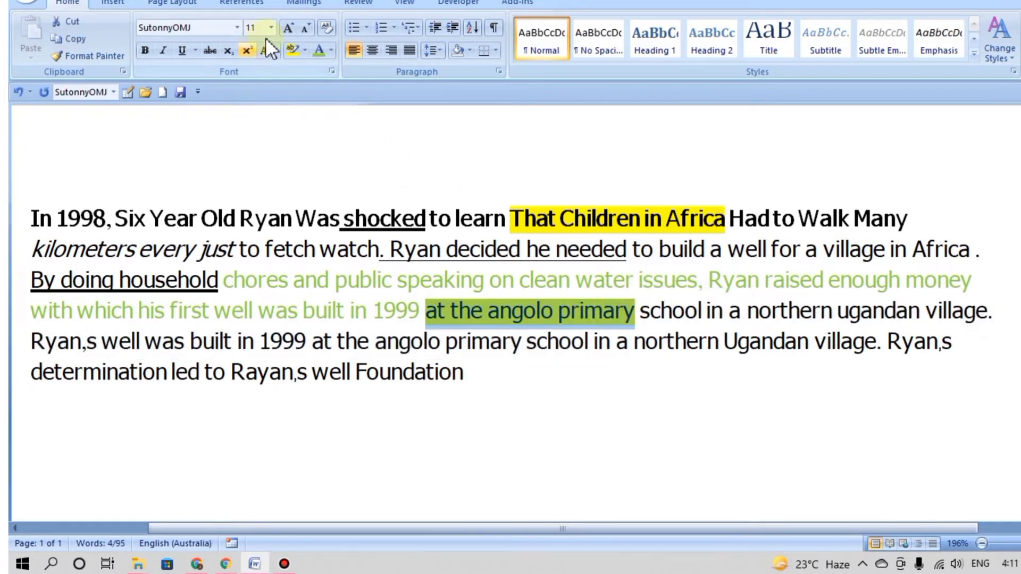
{"action": "left_click", "coordinate": [300, 52]}
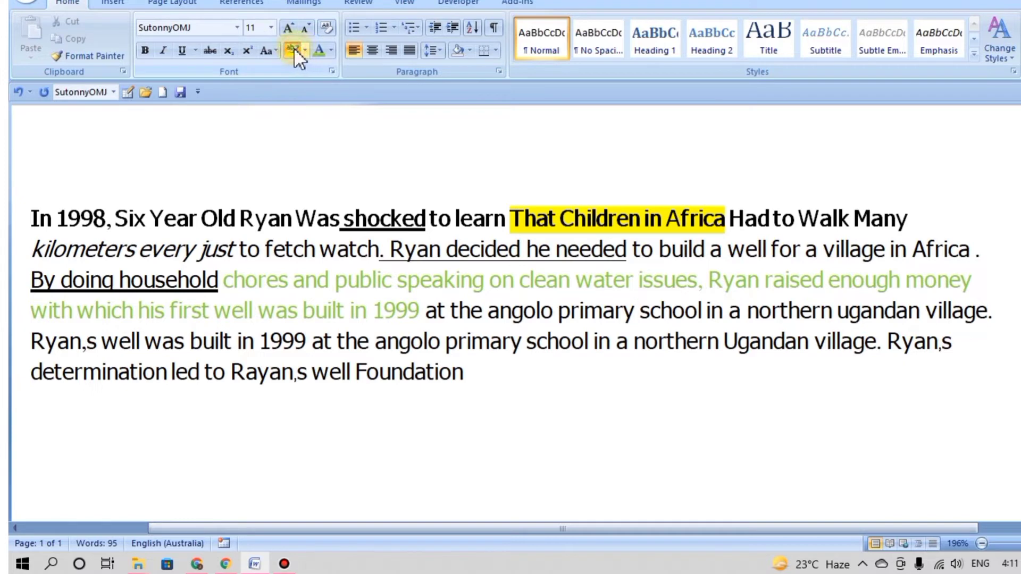
{"action": "left_click_drag", "start_coordinate": [420, 311], "coordinate": [612, 314]}
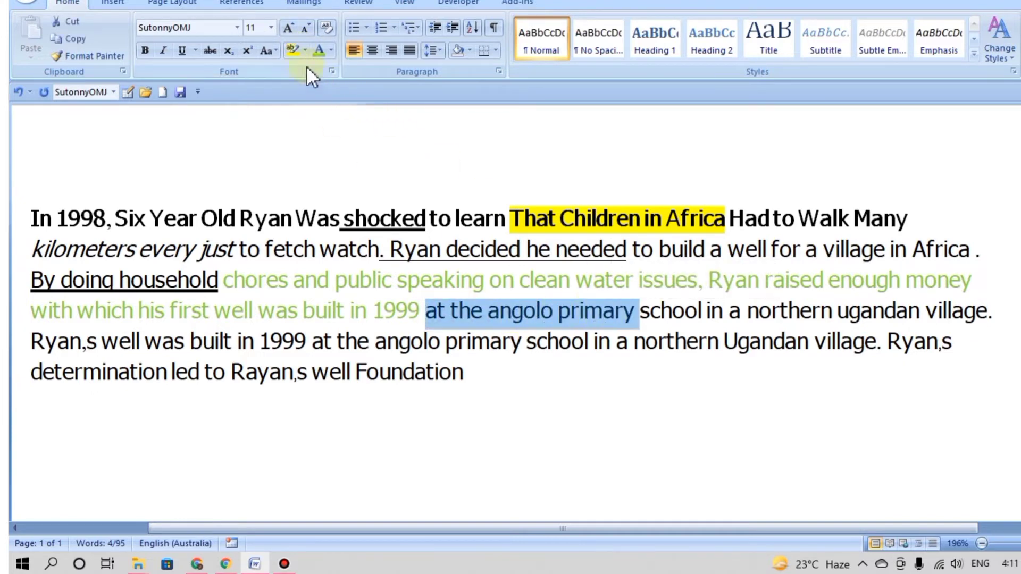
{"action": "left_click", "coordinate": [303, 51]}
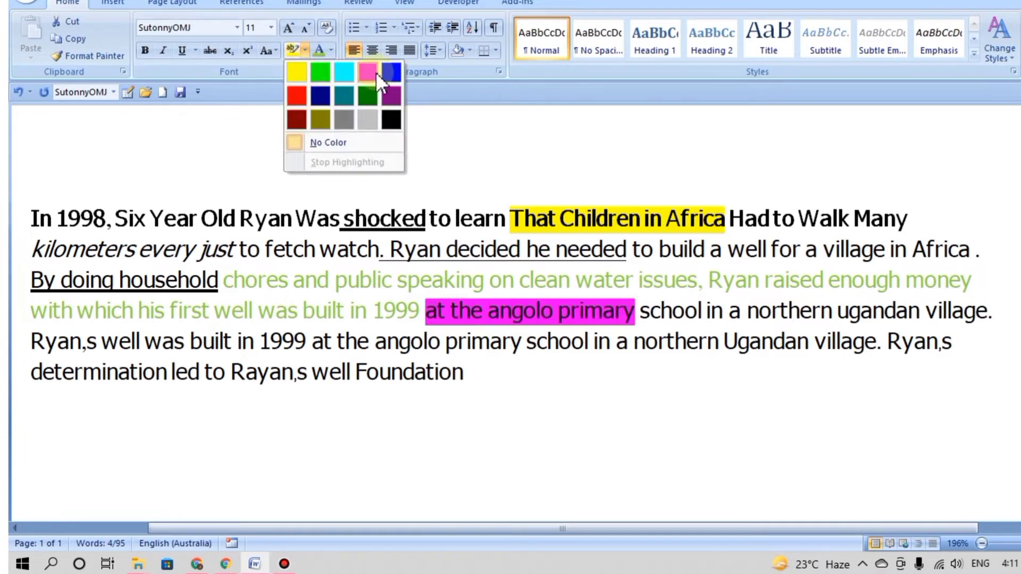
{"action": "left_click", "coordinate": [314, 68]}
{"action": "left_click", "coordinate": [575, 179]}
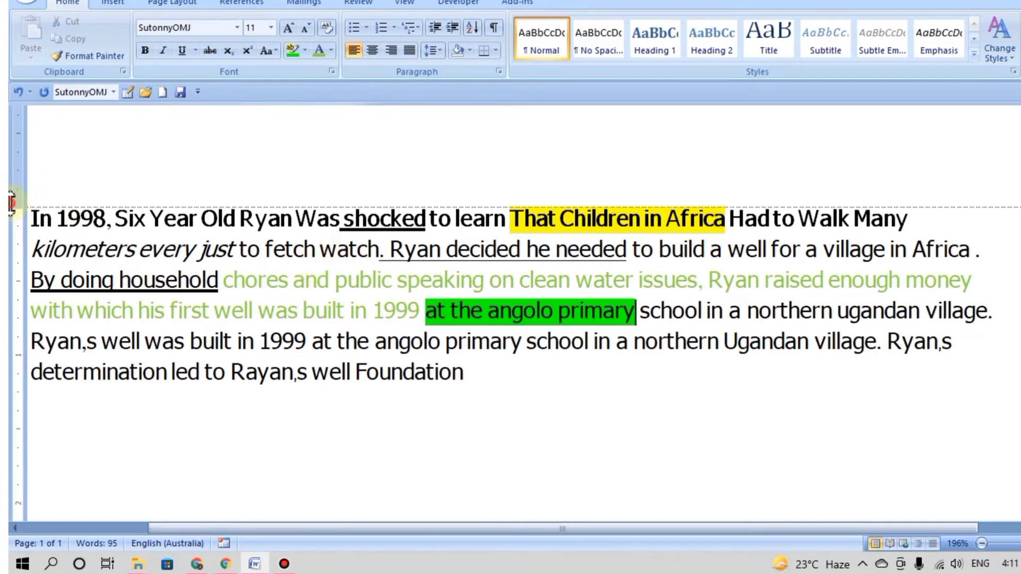
Center the whole paragraph
{"action": "scroll", "coordinate": [115, 250], "scroll_direction": "up", "scroll_amount": 1}
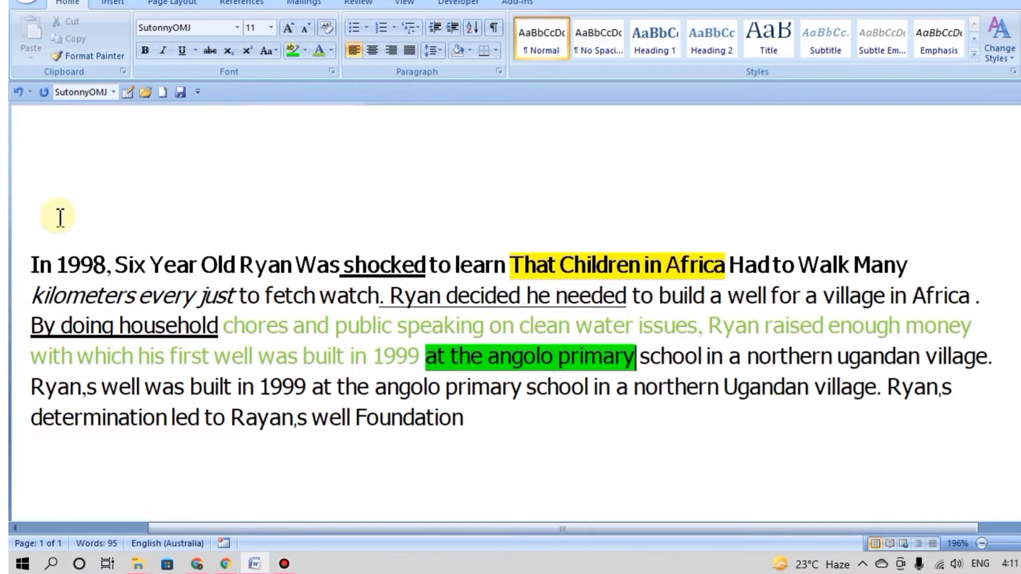
{"action": "left_click_drag", "start_coordinate": [33, 263], "coordinate": [422, 448]}
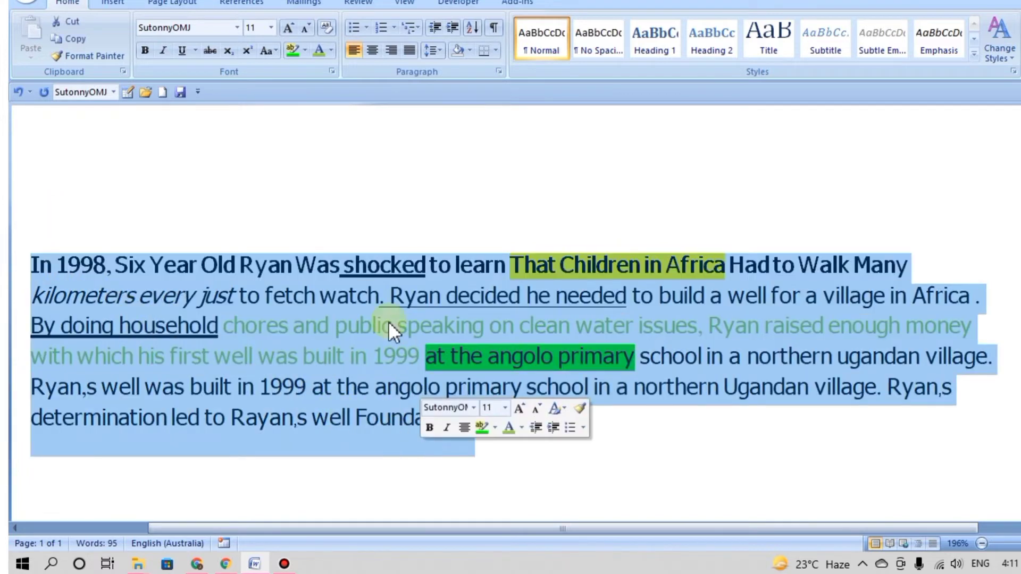
{"action": "left_click", "coordinate": [373, 50]}
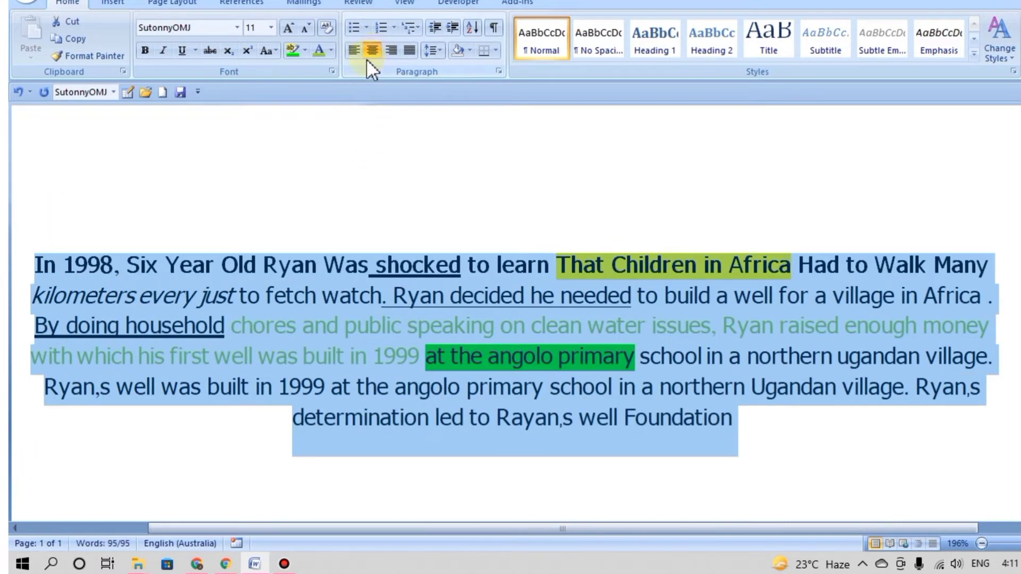
{"action": "left_click", "coordinate": [442, 172]}
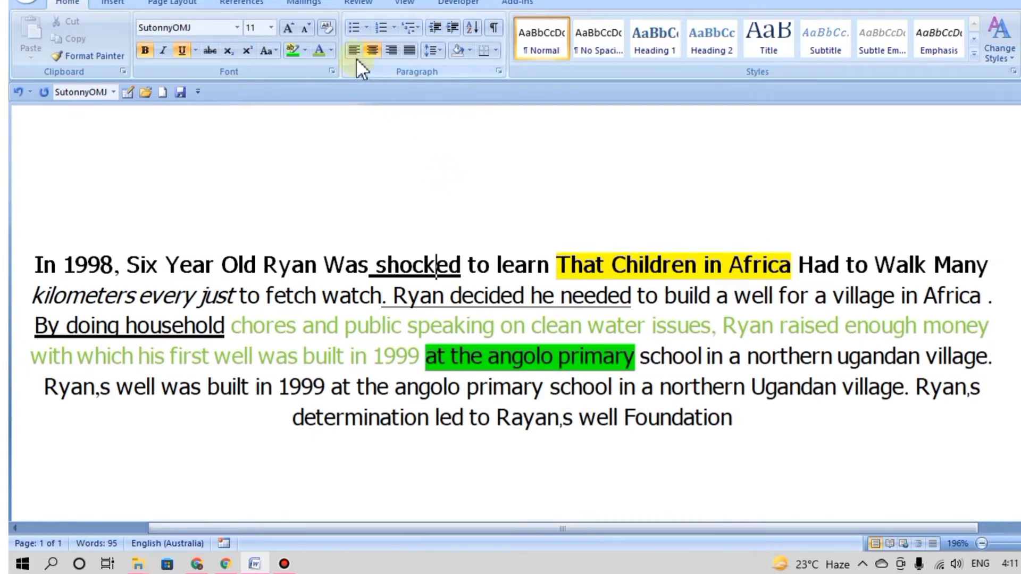
Try right and left alignment on the paragraph and settle on justified alignment
{"action": "left_click", "coordinate": [391, 50]}
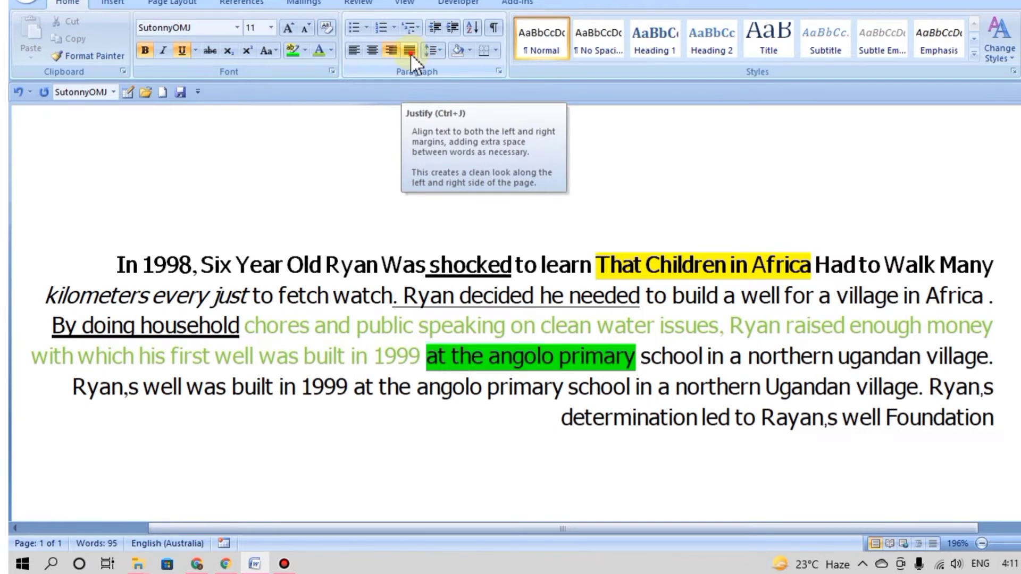
{"action": "left_click", "coordinate": [410, 53]}
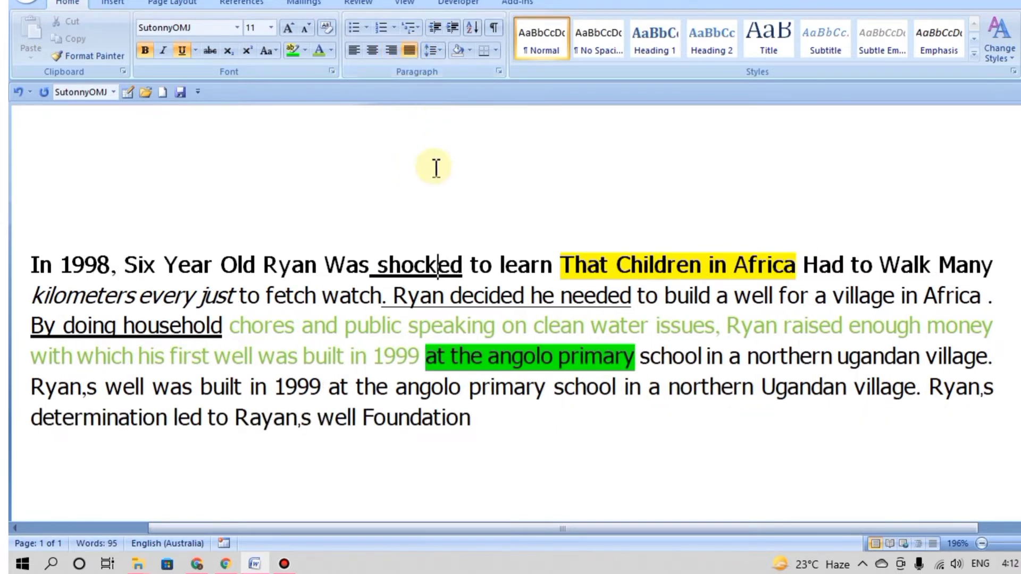
{"action": "left_click", "coordinate": [348, 54]}
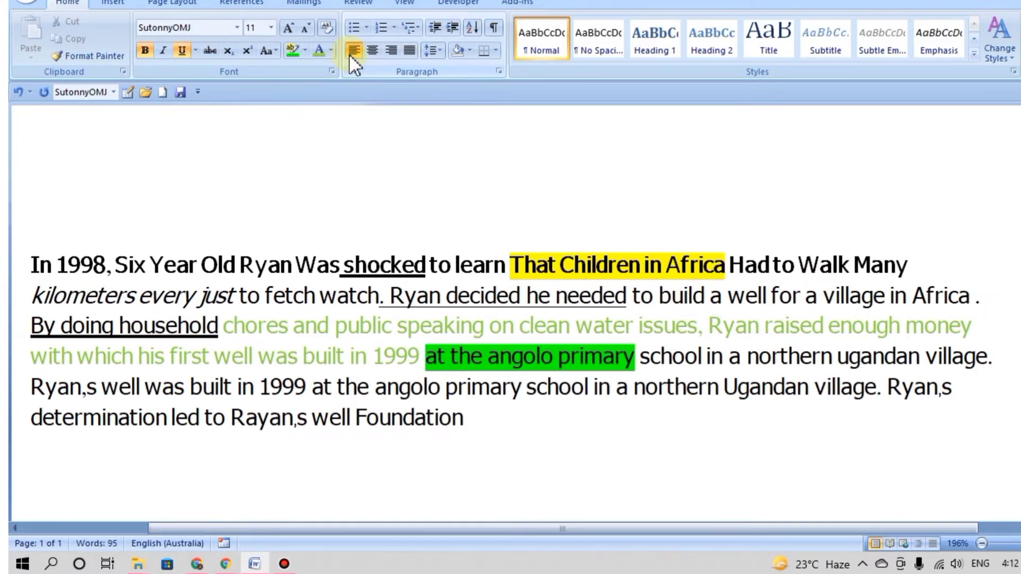
{"action": "left_click", "coordinate": [409, 49]}
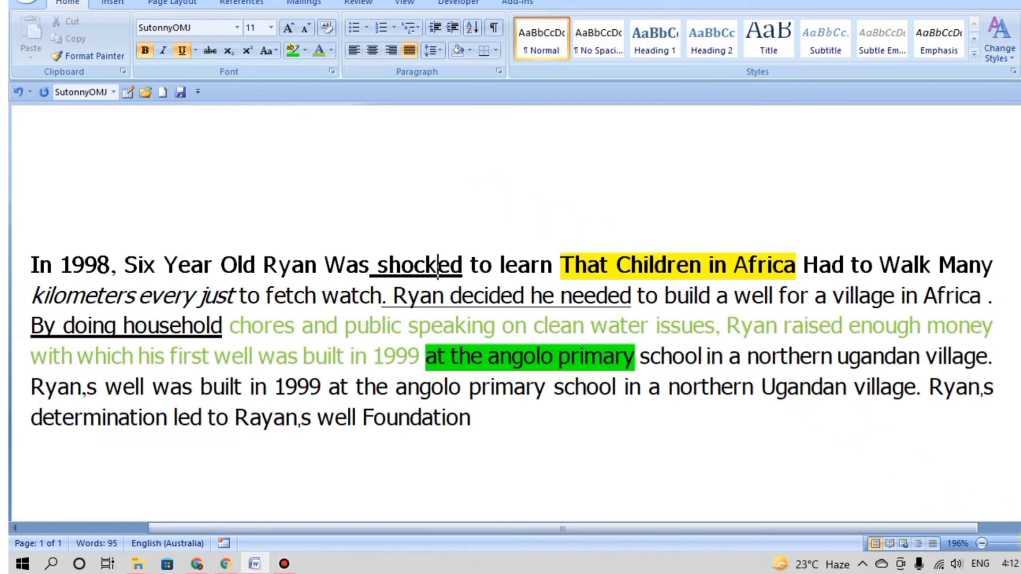
Add the four-diamond bullet to the paragraph
{"action": "left_click_drag", "start_coordinate": [1020, 543], "coordinate": [1020, 544]}
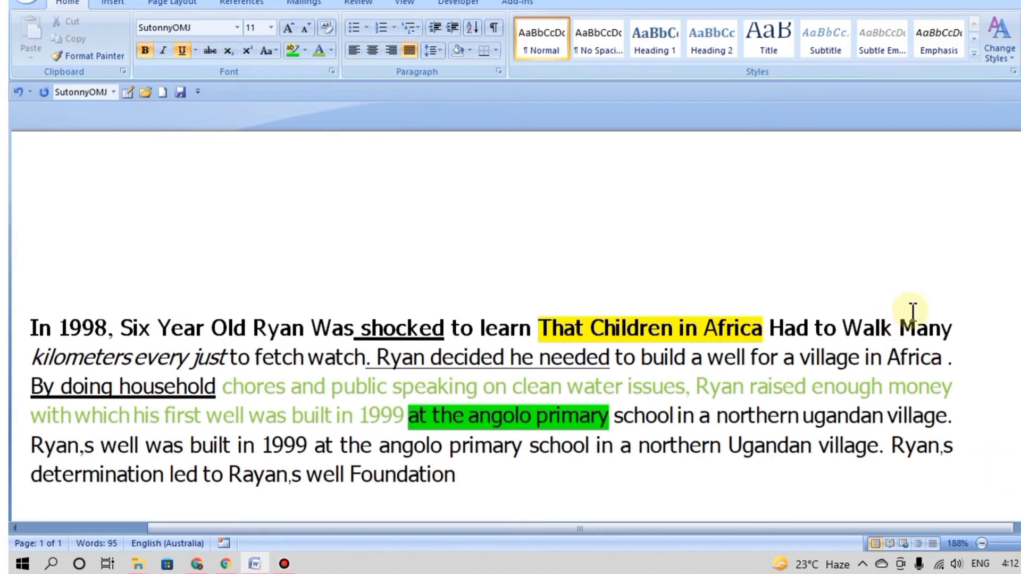
{"action": "scroll", "coordinate": [931, 284], "scroll_direction": "down", "scroll_amount": 1}
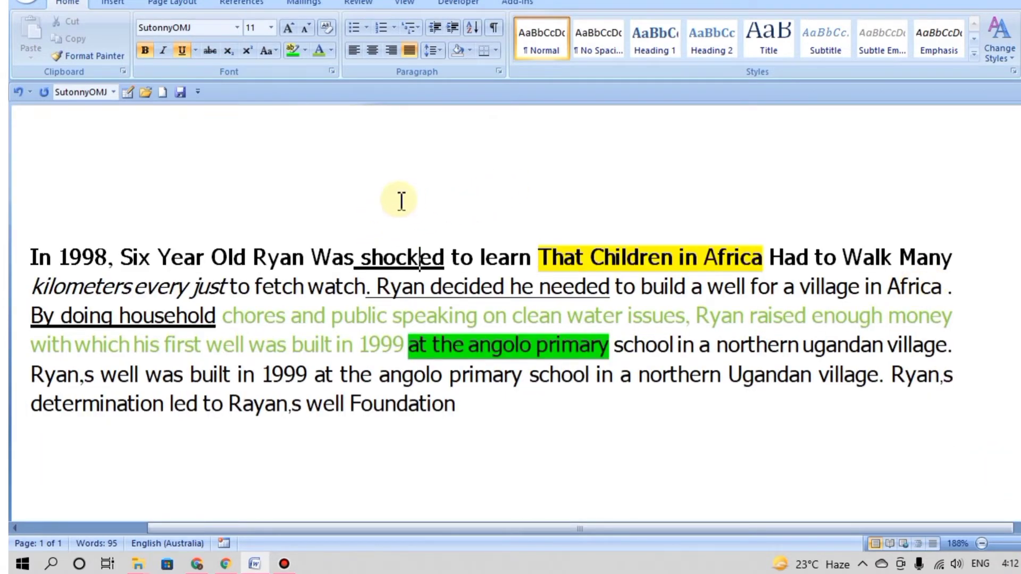
{"action": "left_click", "coordinate": [366, 27]}
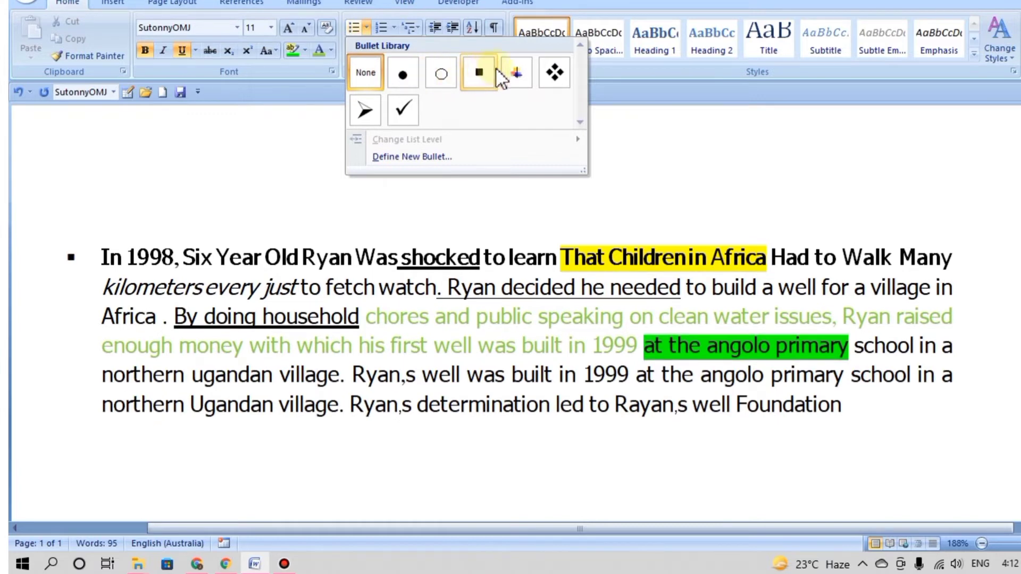
{"action": "left_click", "coordinate": [554, 73]}
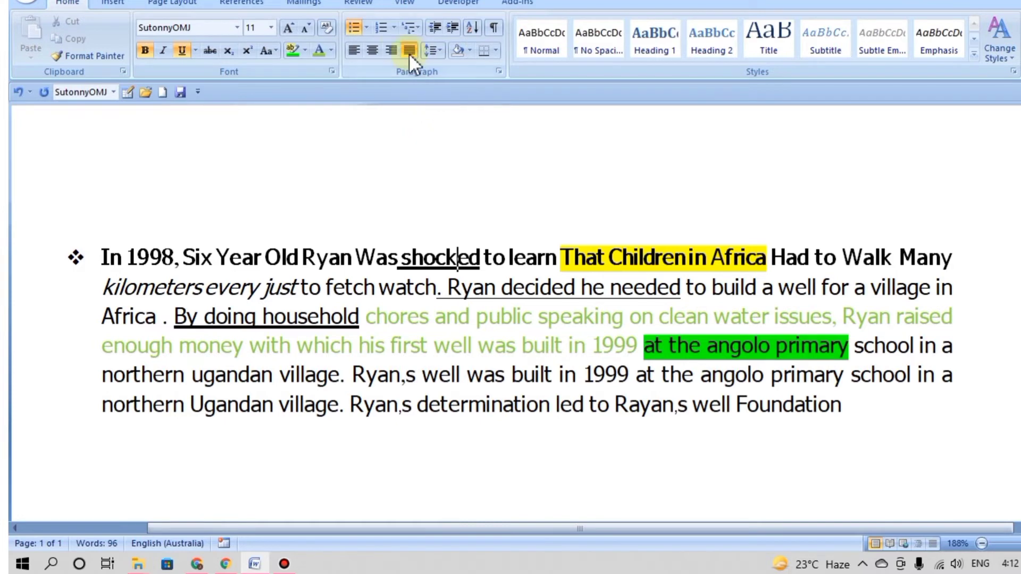
Try the arrowhead bullet on the paragraph, restore the four-diamond bullet, and preview lowercase Roman numbering without applying it
{"action": "left_click", "coordinate": [367, 29]}
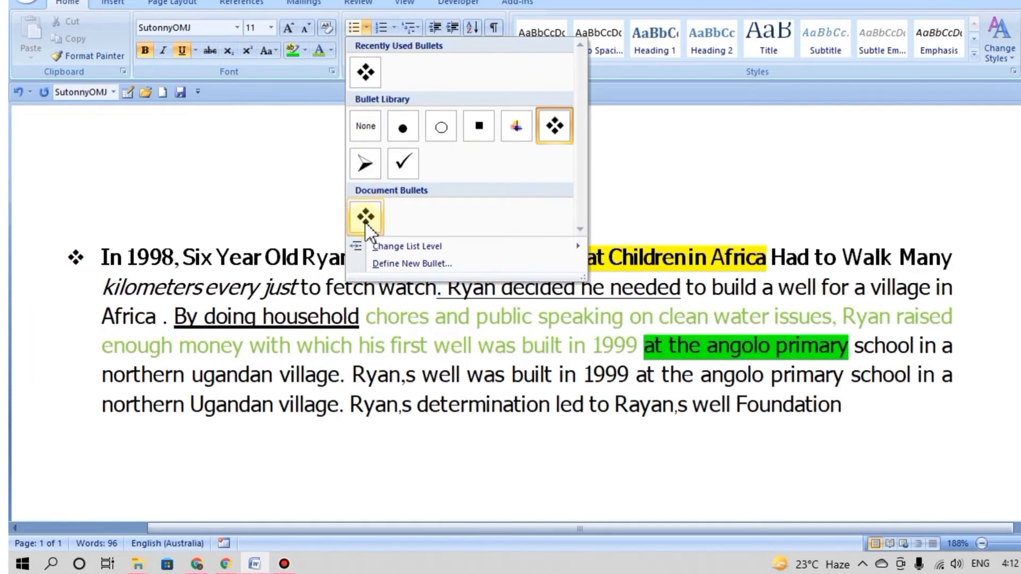
{"action": "left_click", "coordinate": [365, 166]}
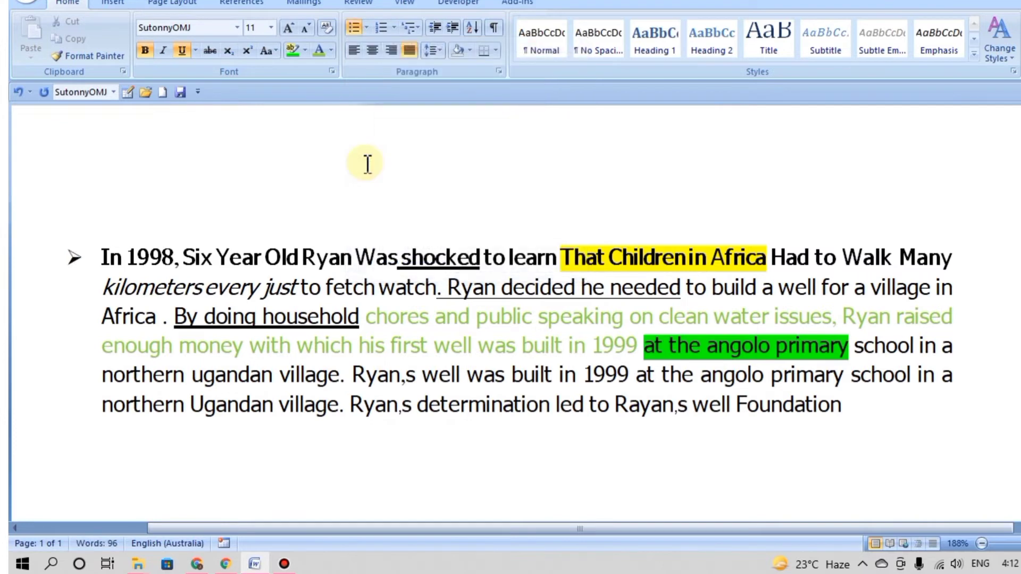
{"action": "left_click", "coordinate": [367, 28]}
{"action": "left_click", "coordinate": [406, 79]}
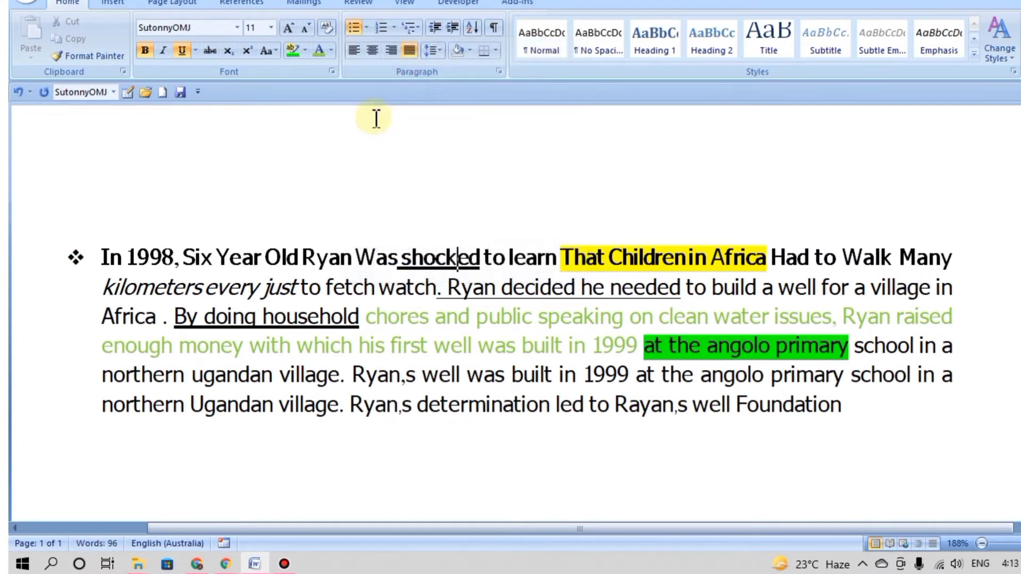
{"action": "left_click", "coordinate": [393, 27]}
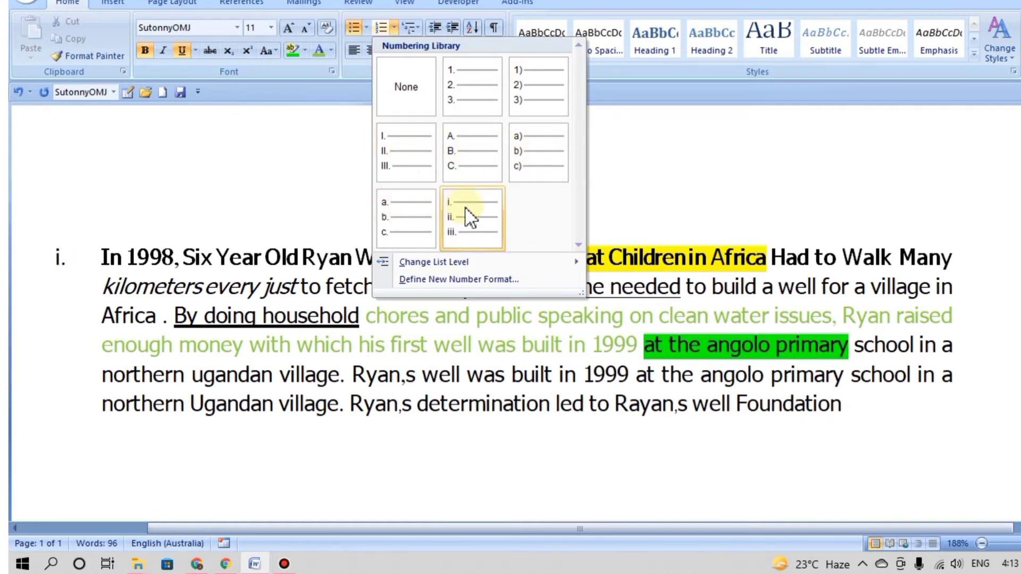
{"action": "left_click", "coordinate": [299, 189]}
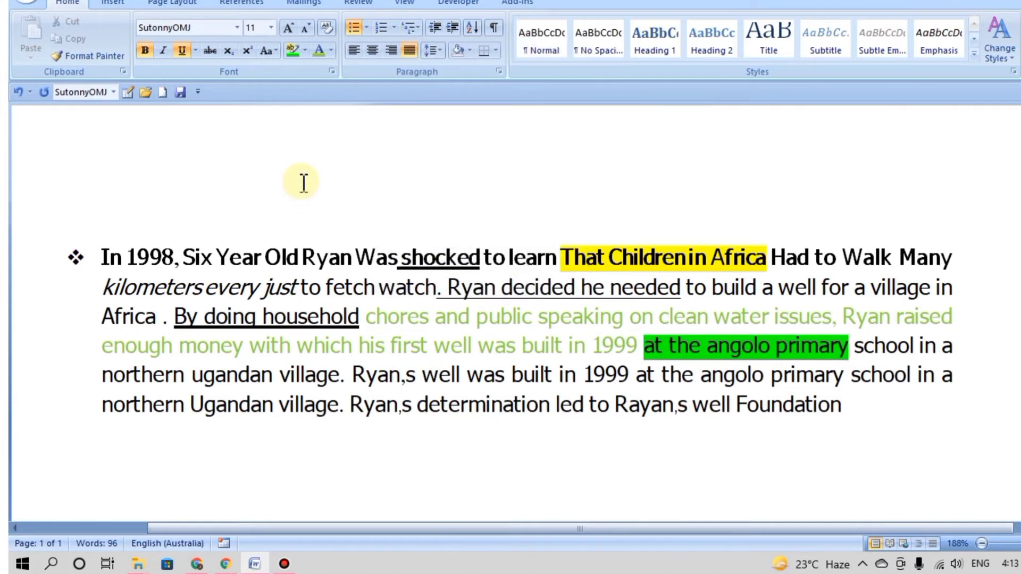
Try increased indents on the bulleted paragraph and decrease its indent until the bullet sits at the left margin
{"action": "left_click", "coordinate": [434, 28]}
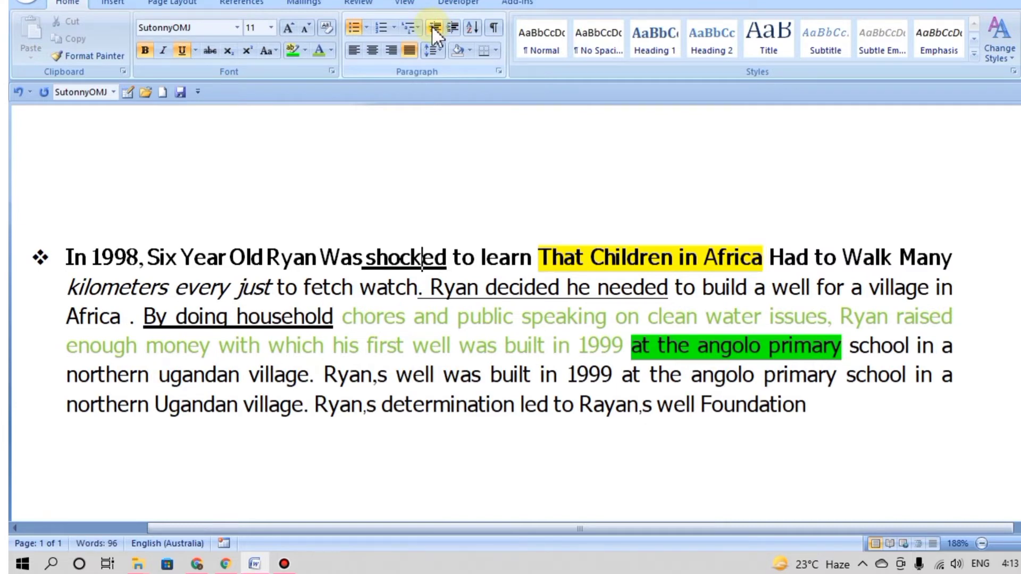
{"action": "left_click", "coordinate": [451, 27]}
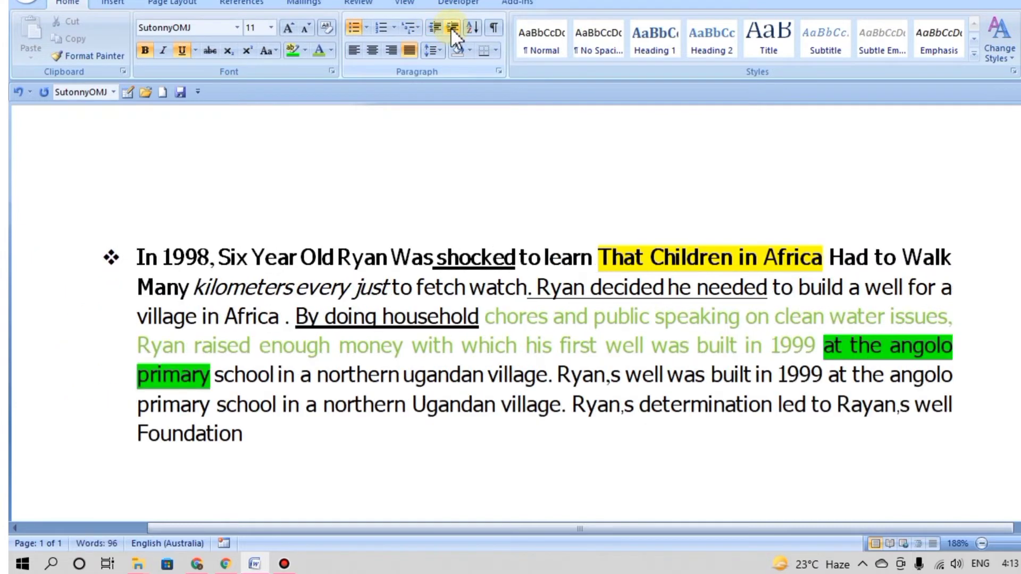
{"action": "left_click", "coordinate": [451, 27]}
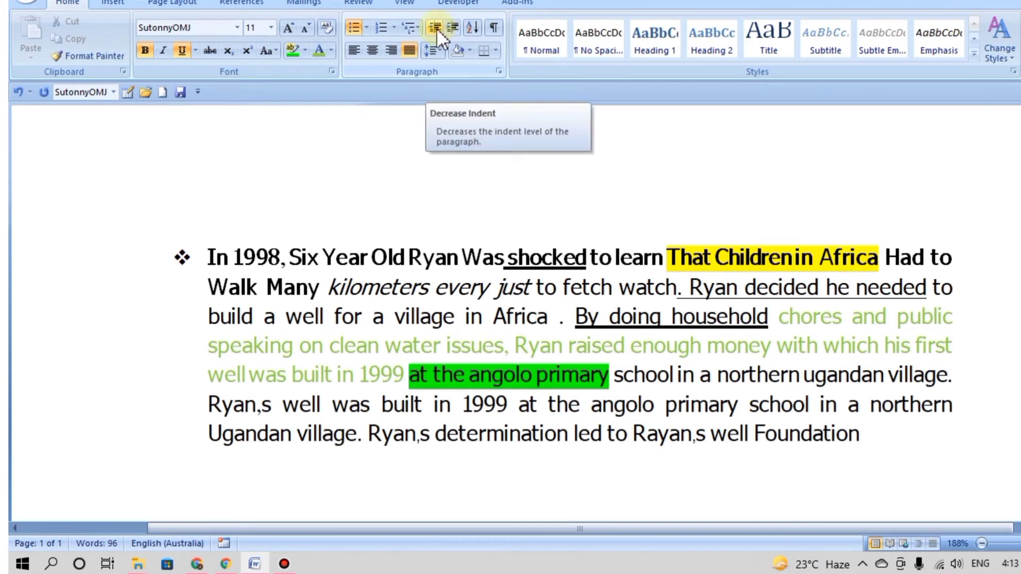
{"action": "left_click", "coordinate": [436, 28]}
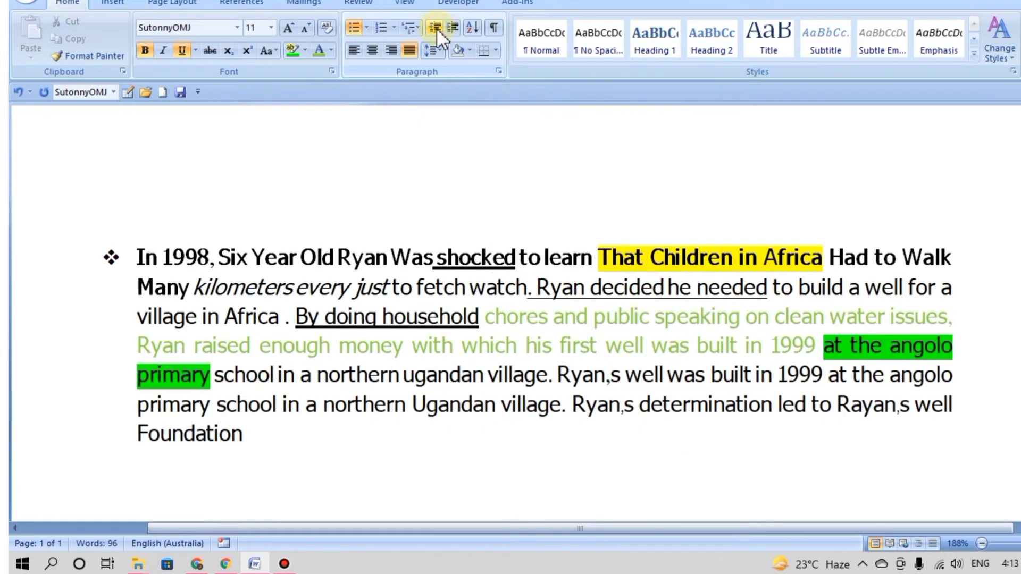
{"action": "left_click", "coordinate": [435, 28]}
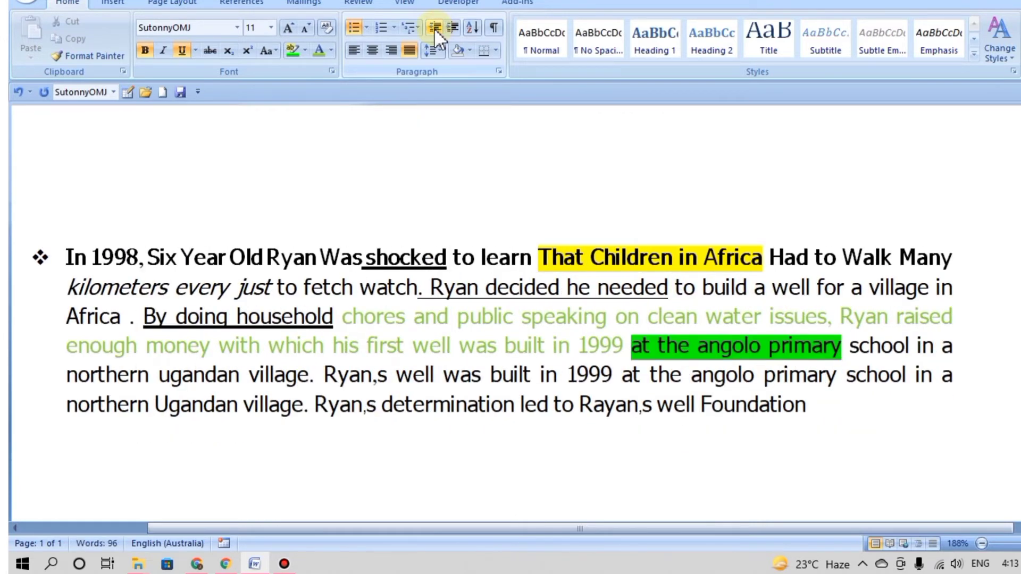
Open the Sort Text options for the paragraph and close them without sorting
{"action": "left_click", "coordinate": [473, 28]}
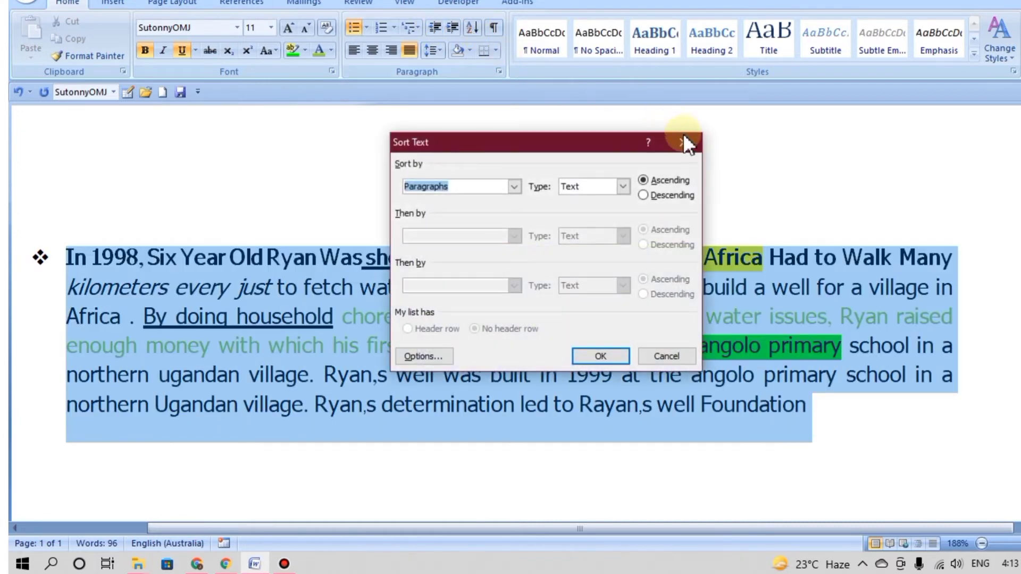
{"action": "left_click", "coordinate": [683, 140]}
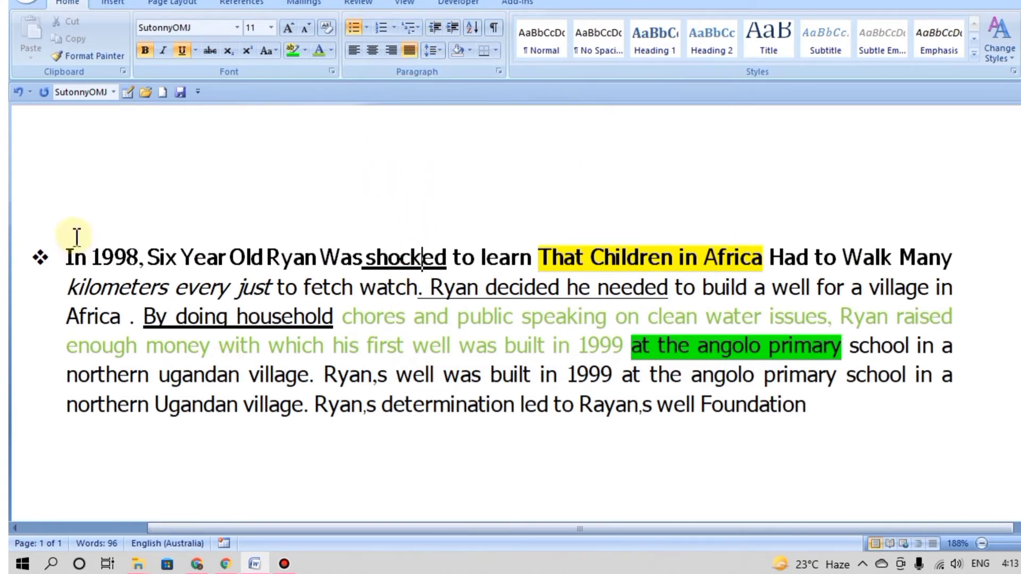
Shade the last two lines, from "northern ugandan village" to "Foundation", in the standard light blue
{"action": "left_click_drag", "start_coordinate": [68, 370], "coordinate": [798, 459]}
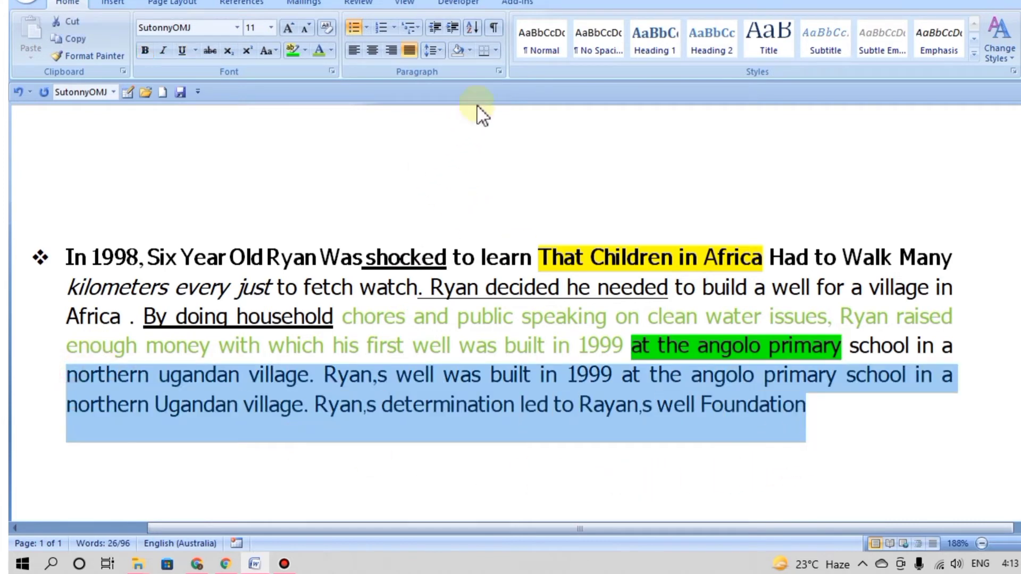
{"action": "left_click", "coordinate": [466, 51]}
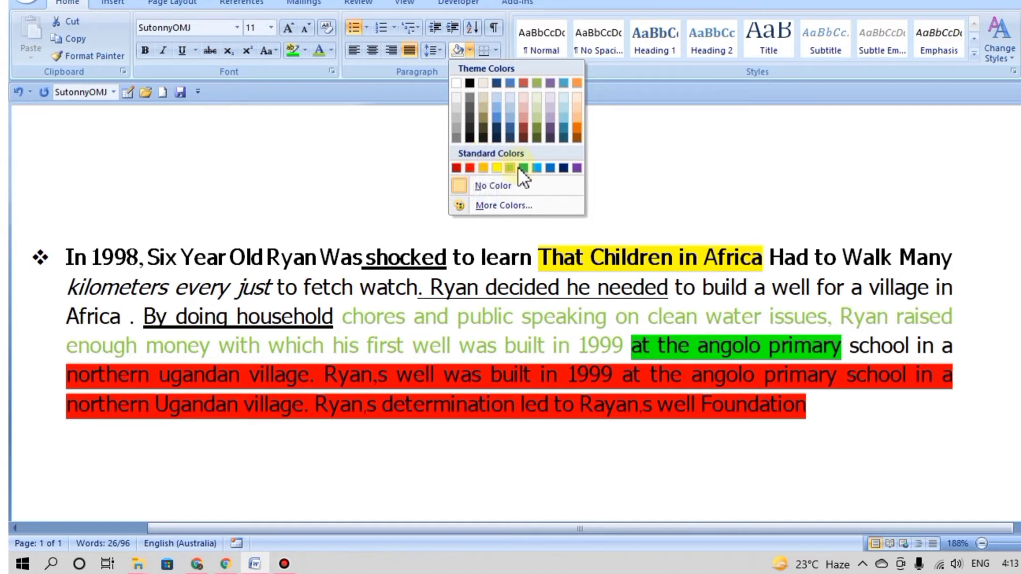
{"action": "left_click", "coordinate": [537, 168]}
{"action": "left_click", "coordinate": [618, 177]}
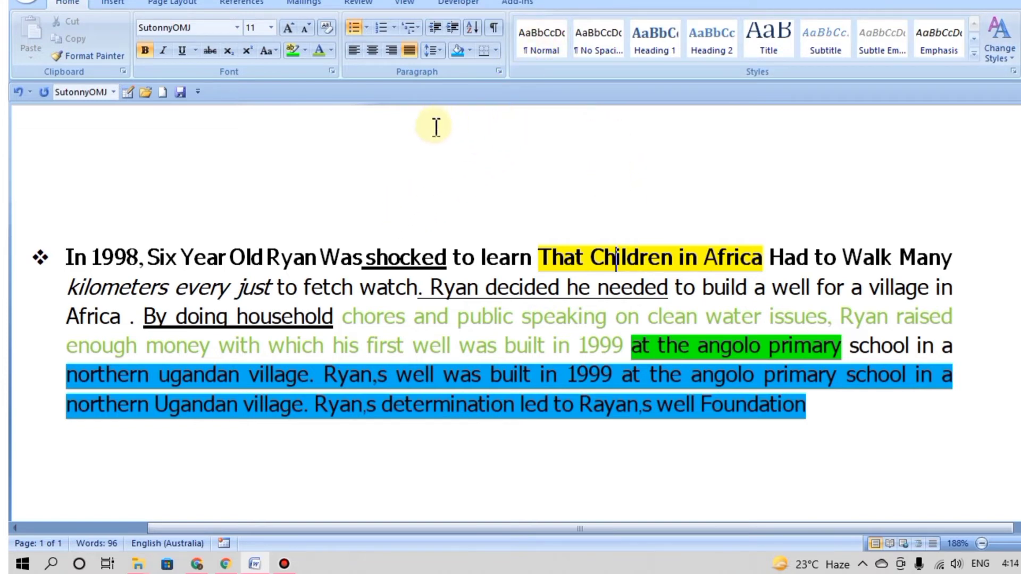
Try the Normal, No Spacing, Heading 1, Heading 2 and Heading 3 styles on the paragraph
{"action": "left_click", "coordinate": [545, 42]}
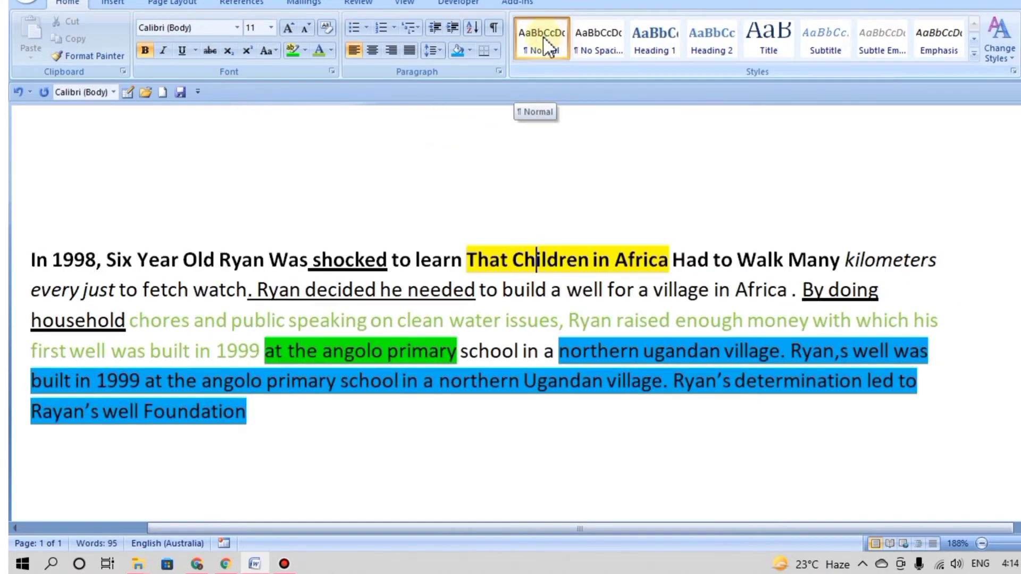
{"action": "left_click", "coordinate": [599, 39]}
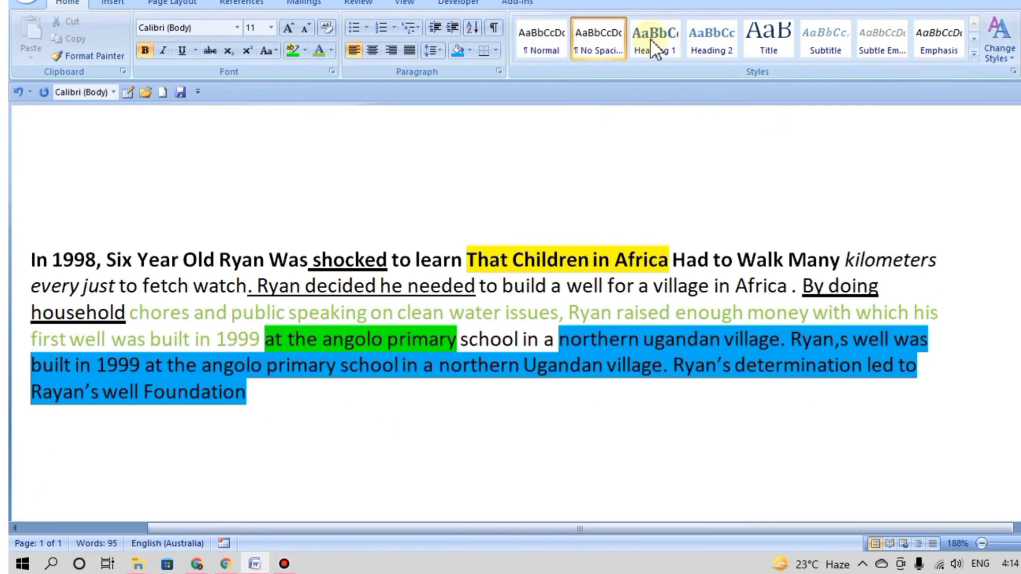
{"action": "left_click", "coordinate": [650, 40]}
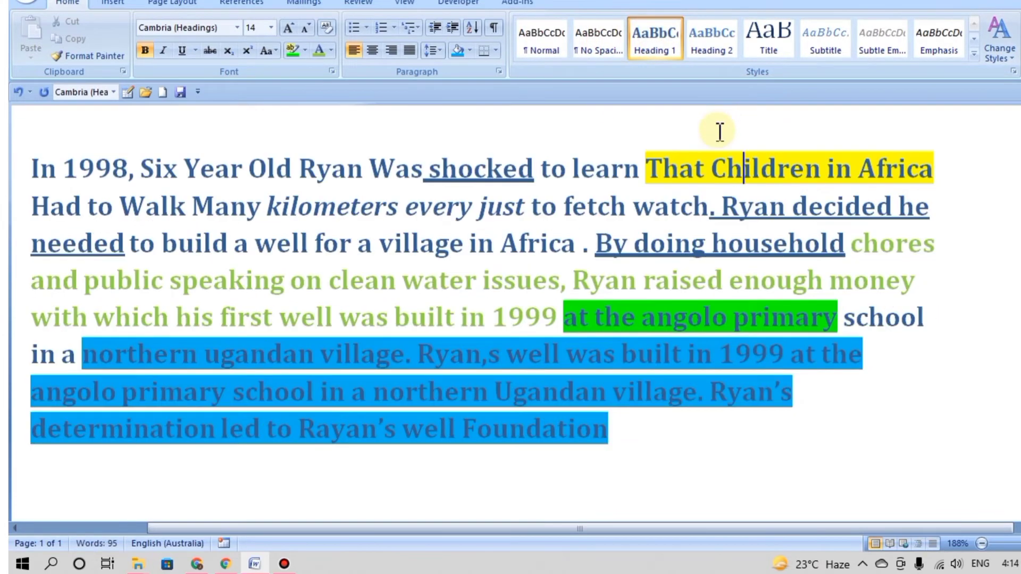
{"action": "scroll", "coordinate": [720, 129], "scroll_direction": "up", "scroll_amount": 1}
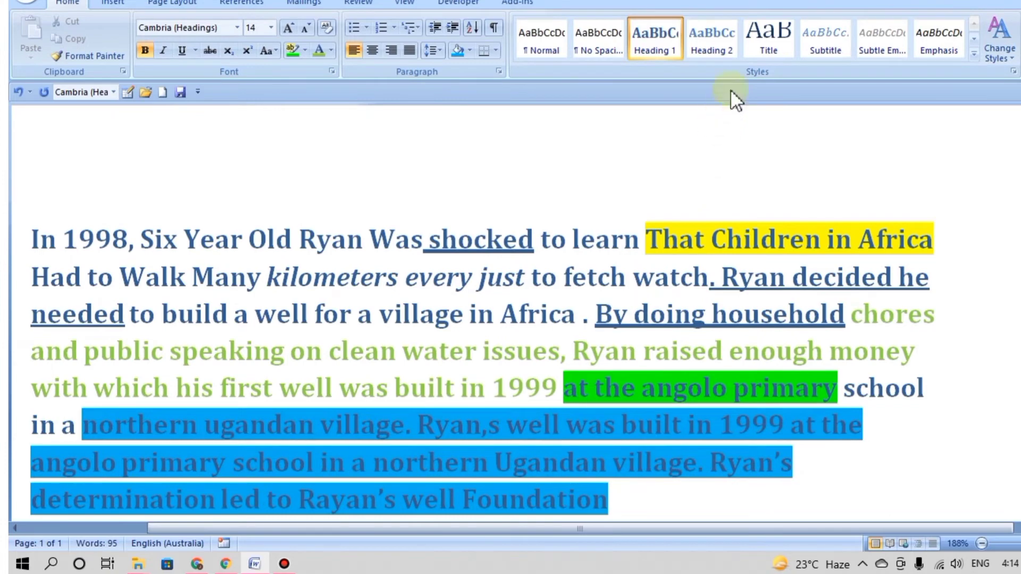
{"action": "left_click", "coordinate": [724, 43]}
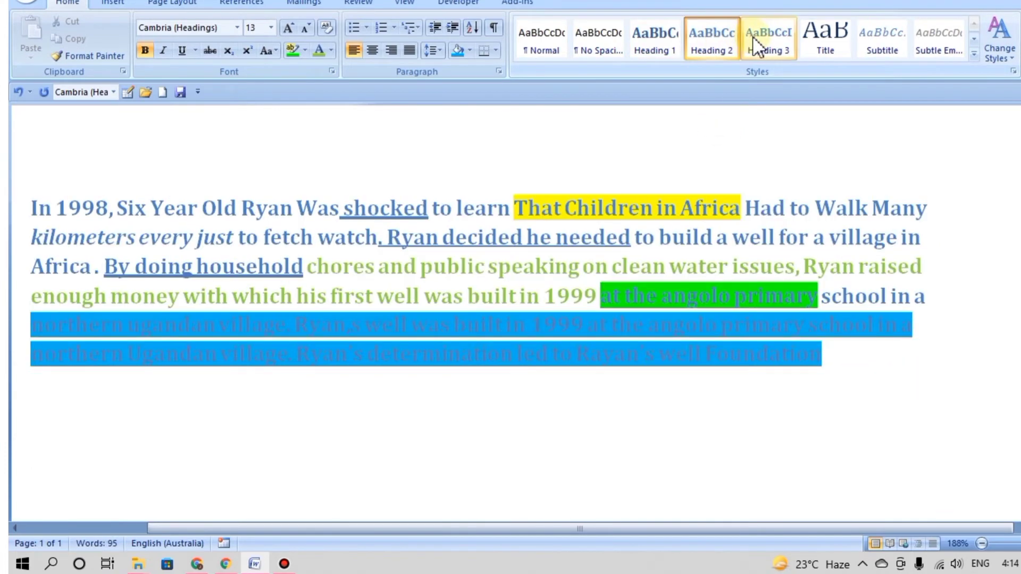
{"action": "left_click", "coordinate": [755, 40]}
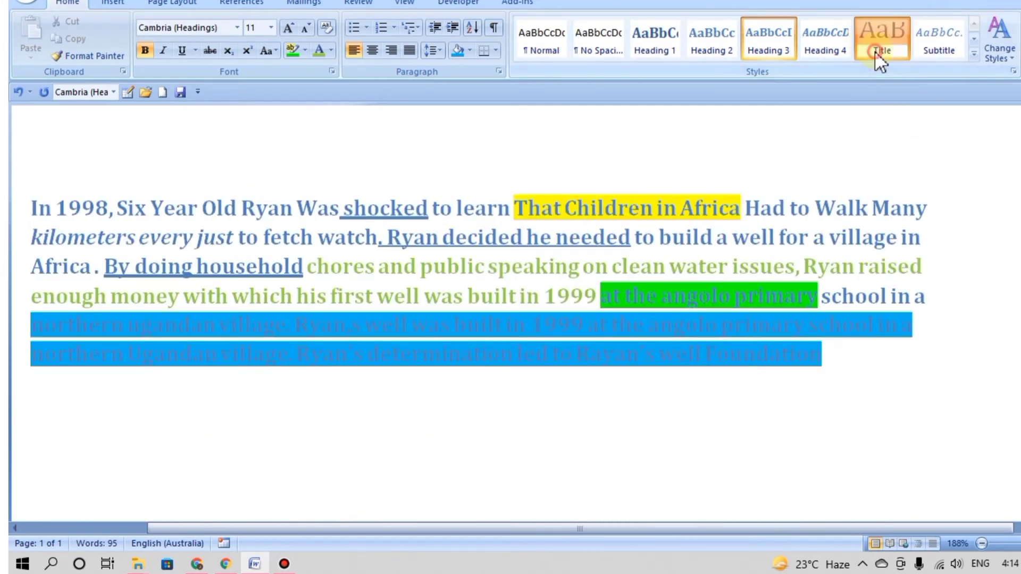
Try the Title style on the paragraph and look through the restyled text
{"action": "left_click", "coordinate": [880, 48]}
{"action": "scroll", "coordinate": [925, 220], "scroll_direction": "up", "scroll_amount": 1}
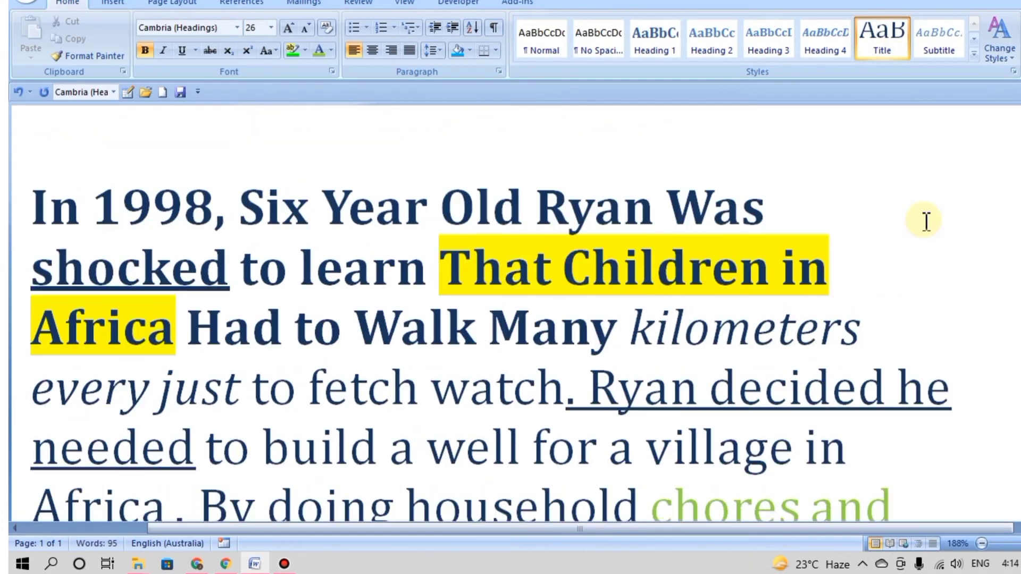
{"action": "scroll", "coordinate": [926, 220], "scroll_direction": "down", "scroll_amount": 1}
{"action": "scroll", "coordinate": [926, 222], "scroll_direction": "down", "scroll_amount": 2}
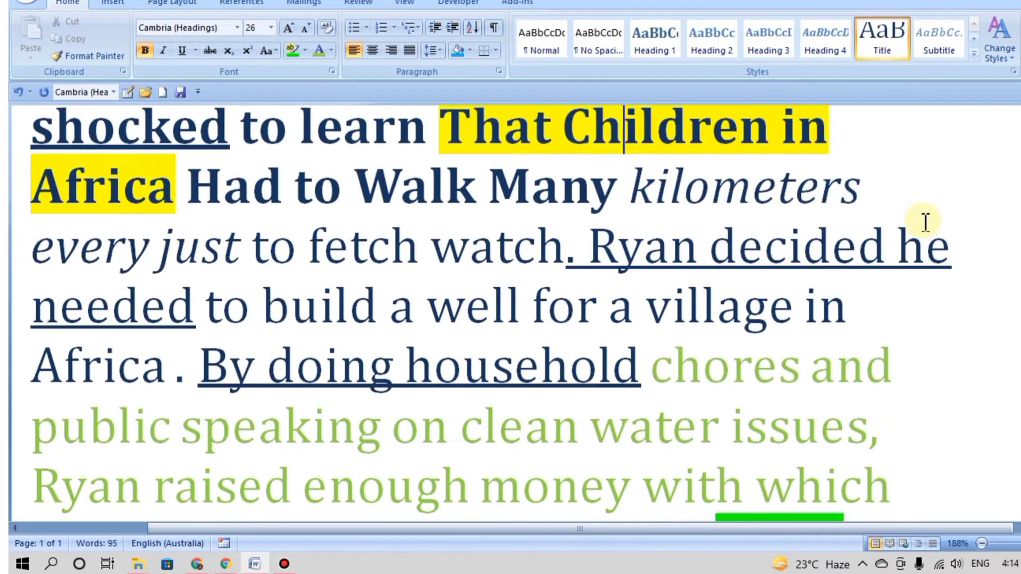
{"action": "scroll", "coordinate": [925, 223], "scroll_direction": "down", "scroll_amount": 4}
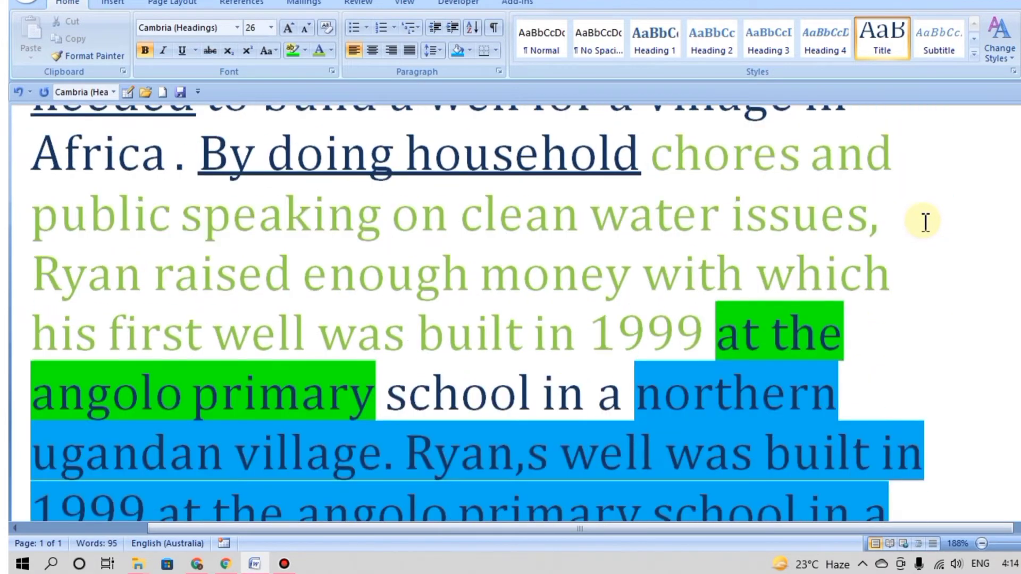
{"action": "scroll", "coordinate": [925, 222], "scroll_direction": "down", "scroll_amount": 1}
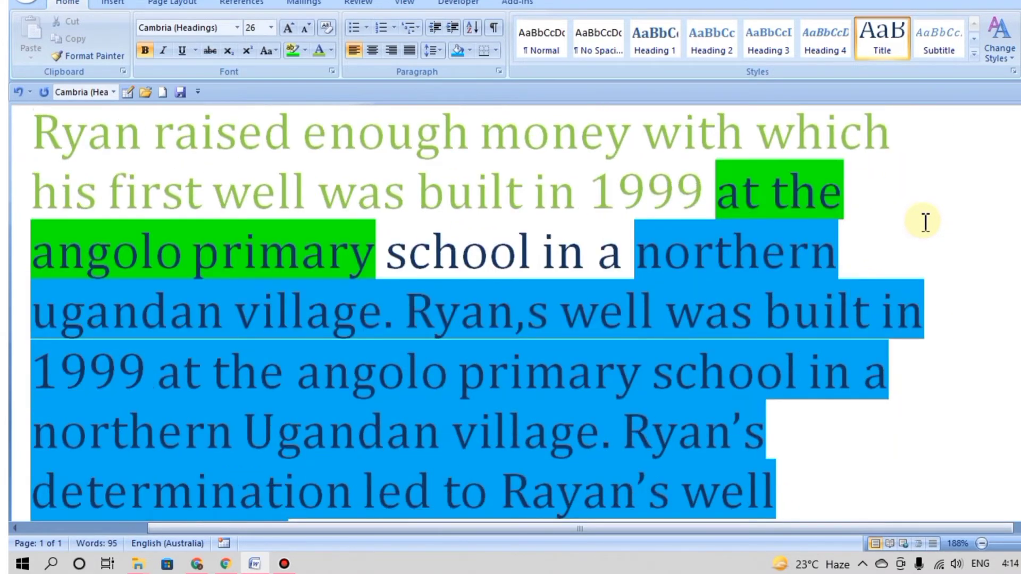
{"action": "scroll", "coordinate": [925, 223], "scroll_direction": "down", "scroll_amount": 1}
{"action": "scroll", "coordinate": [926, 222], "scroll_direction": "up", "scroll_amount": 2}
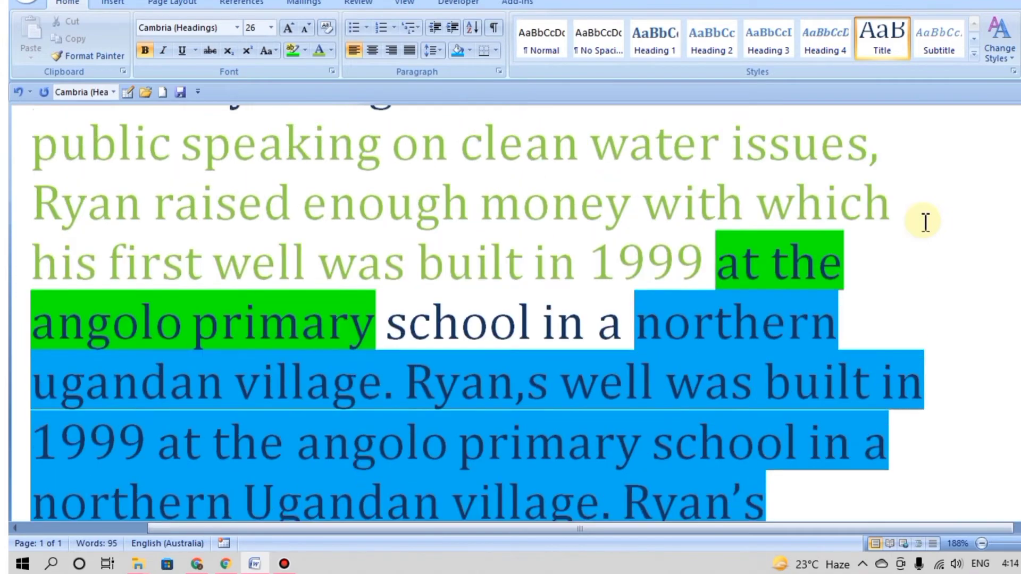
Apply the Normal style to the paragraph
{"action": "left_click", "coordinate": [555, 49]}
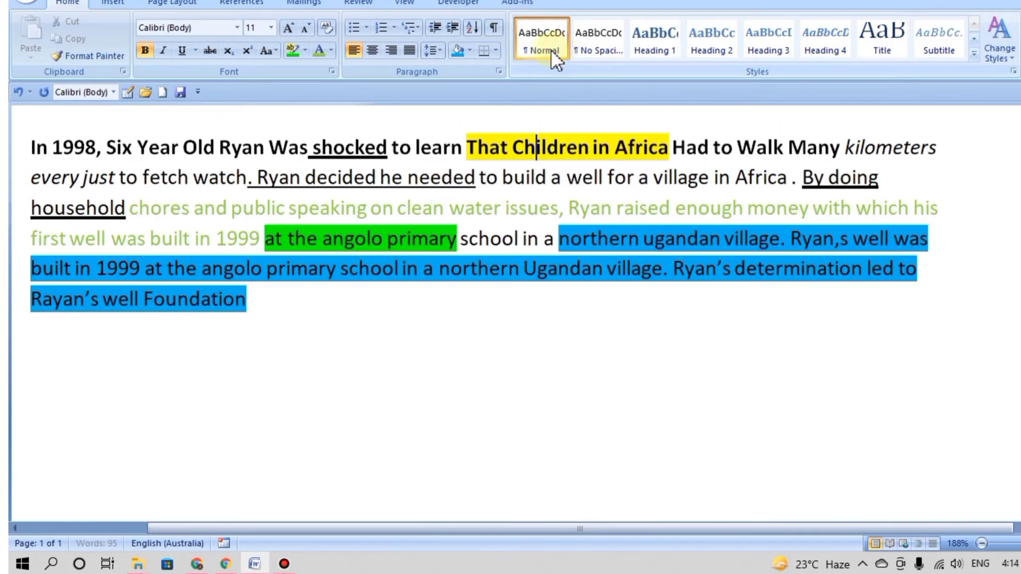
{"action": "scroll", "coordinate": [654, 354], "scroll_direction": "up", "scroll_amount": 2}
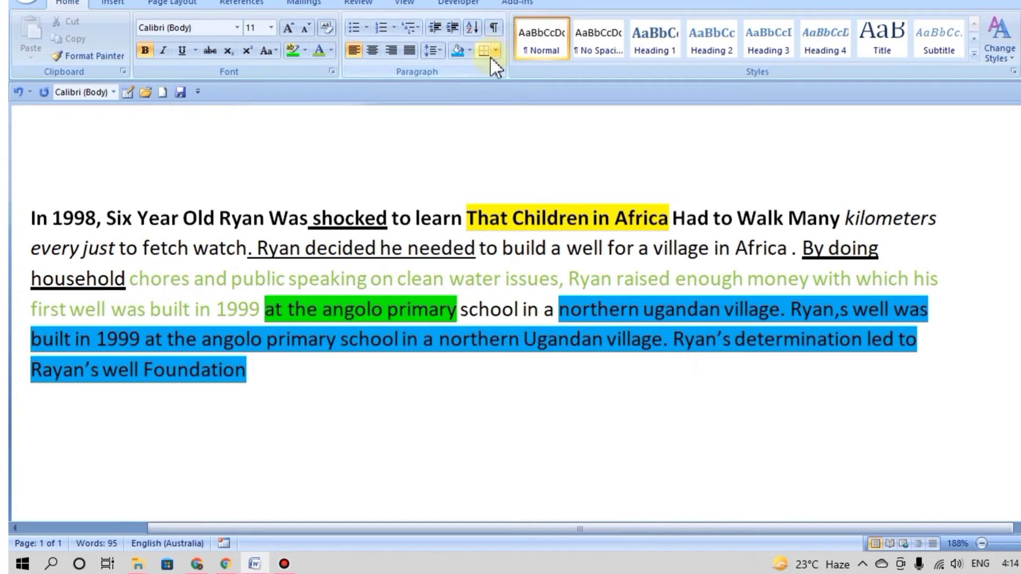
Add outside borders to the opening text from "In 1998" to "By doing"
{"action": "left_click_drag", "start_coordinate": [31, 216], "coordinate": [886, 254]}
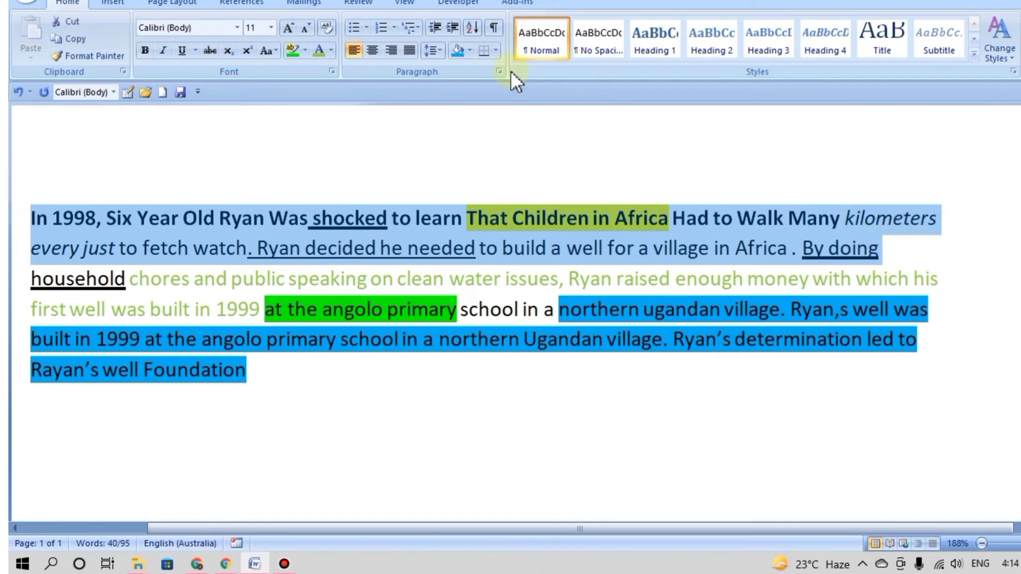
{"action": "left_click", "coordinate": [496, 51]}
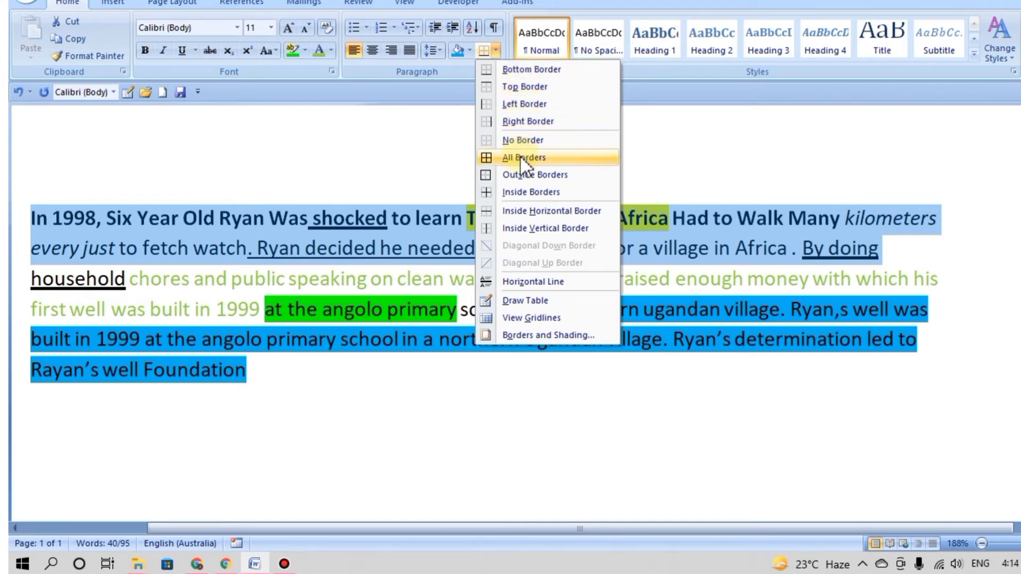
{"action": "left_click", "coordinate": [518, 174]}
{"action": "left_click", "coordinate": [550, 131]}
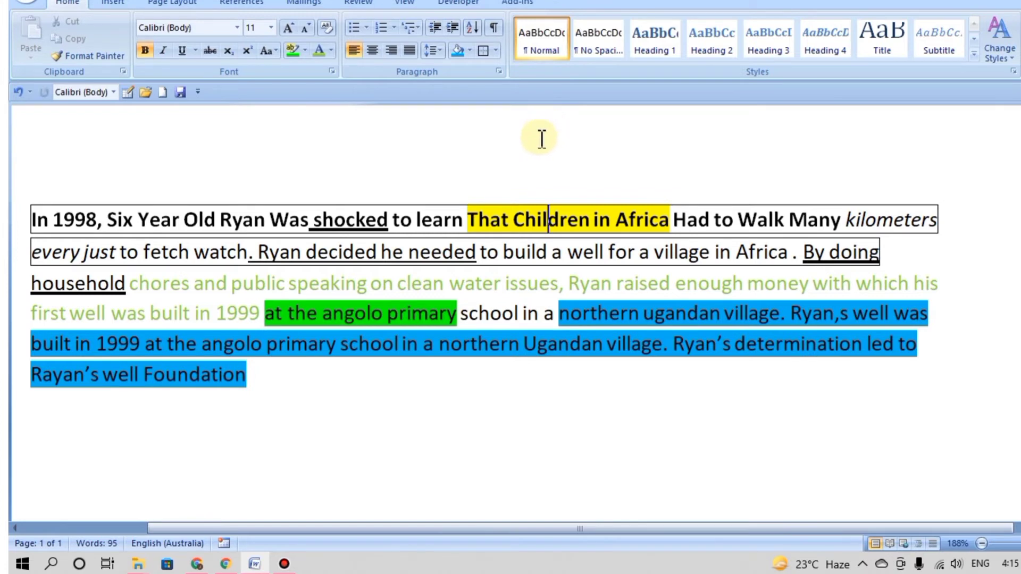
Apply All Borders to the last lines, from "first well was built" through "Foundation"
{"action": "left_click_drag", "start_coordinate": [18, 325], "coordinate": [118, 372]}
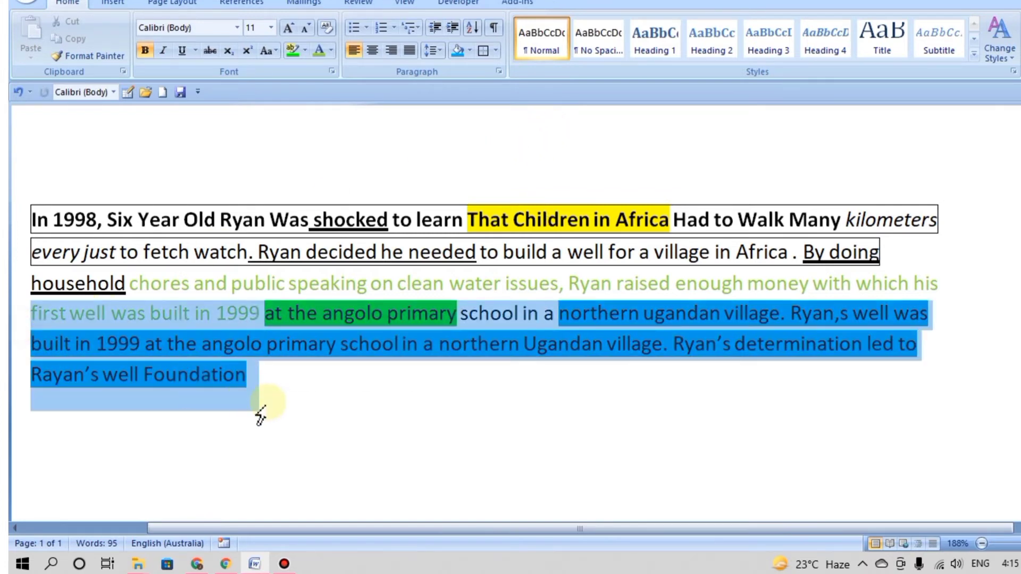
{"action": "left_click", "coordinate": [518, 432]}
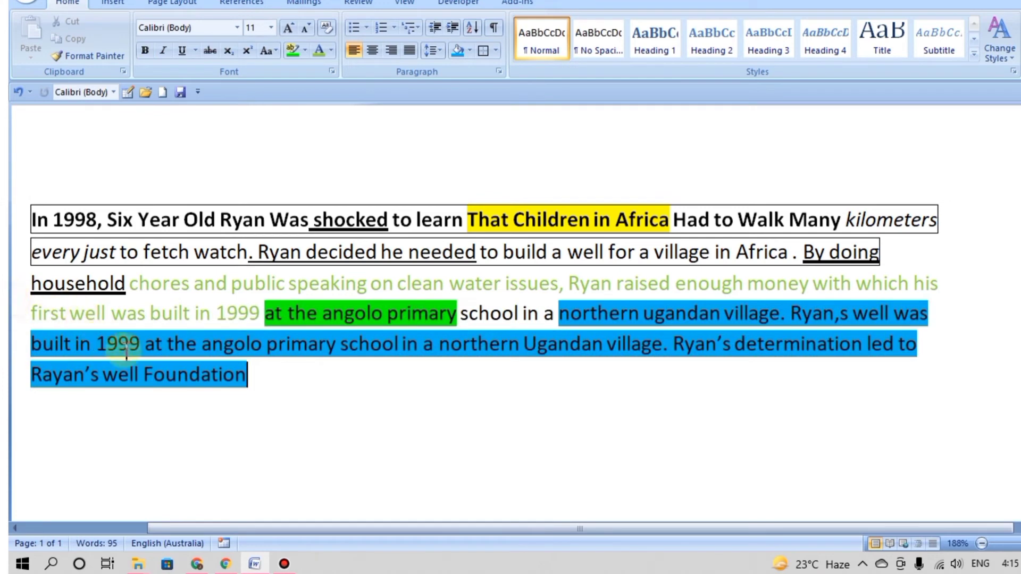
{"action": "left_click", "coordinate": [15, 327]}
{"action": "left_click_drag", "start_coordinate": [15, 329], "coordinate": [250, 410]}
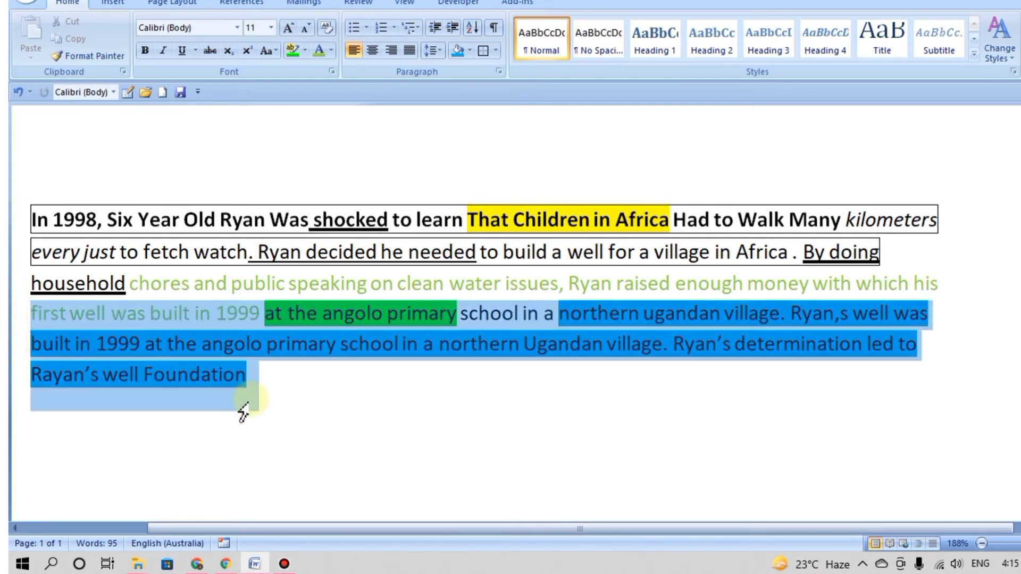
{"action": "left_click", "coordinate": [495, 50]}
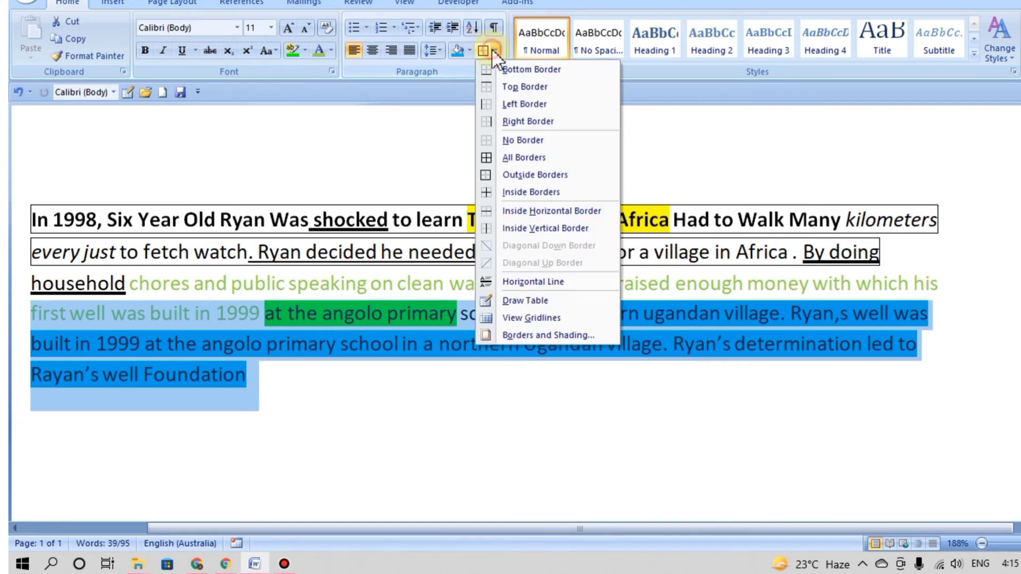
{"action": "left_click", "coordinate": [543, 157]}
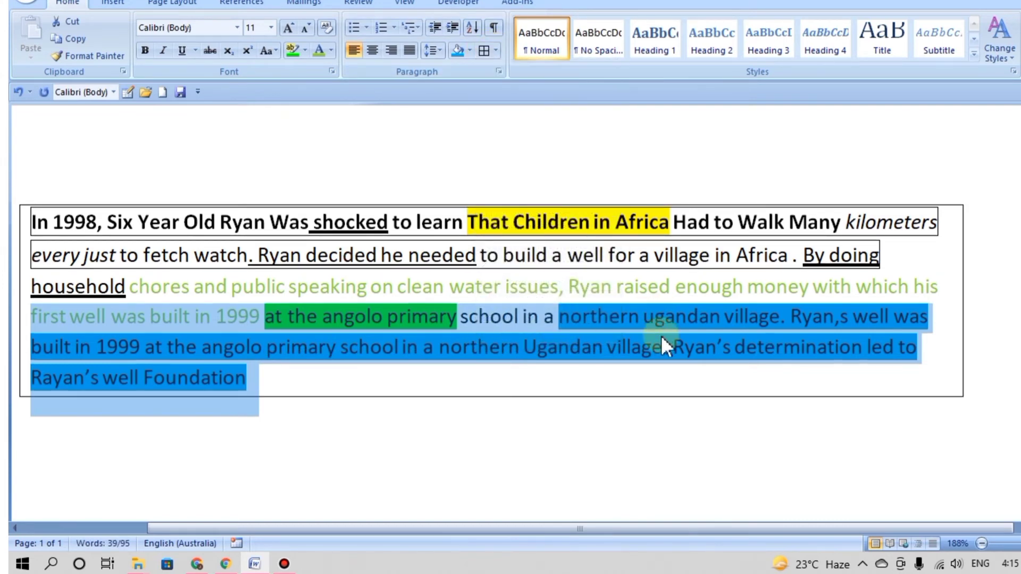
{"action": "left_click", "coordinate": [649, 428]}
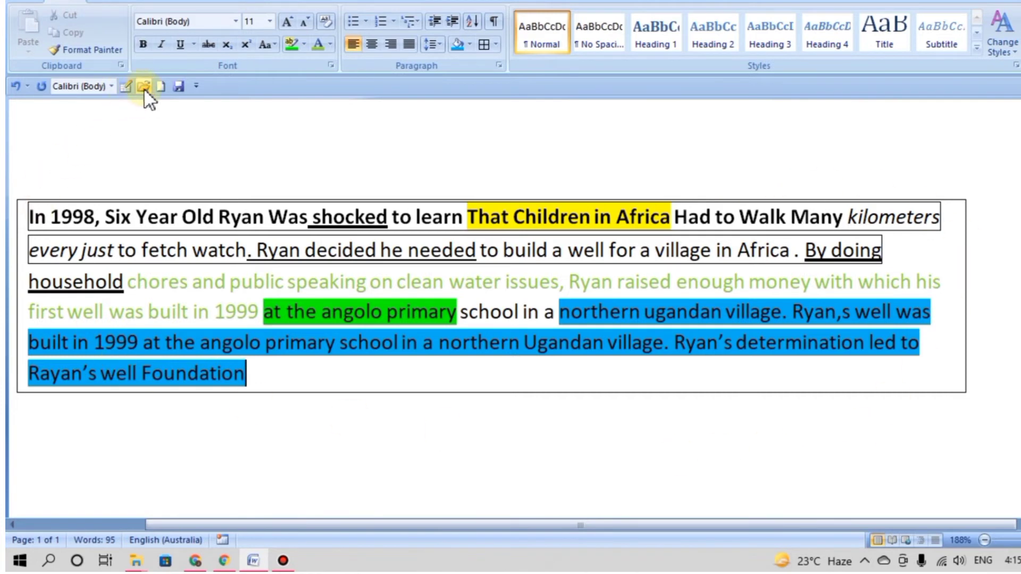
Start saving the document as a new file, naming it 485 with the Word Macro-Enabled Document type
{"action": "left_click", "coordinate": [19, 8]}
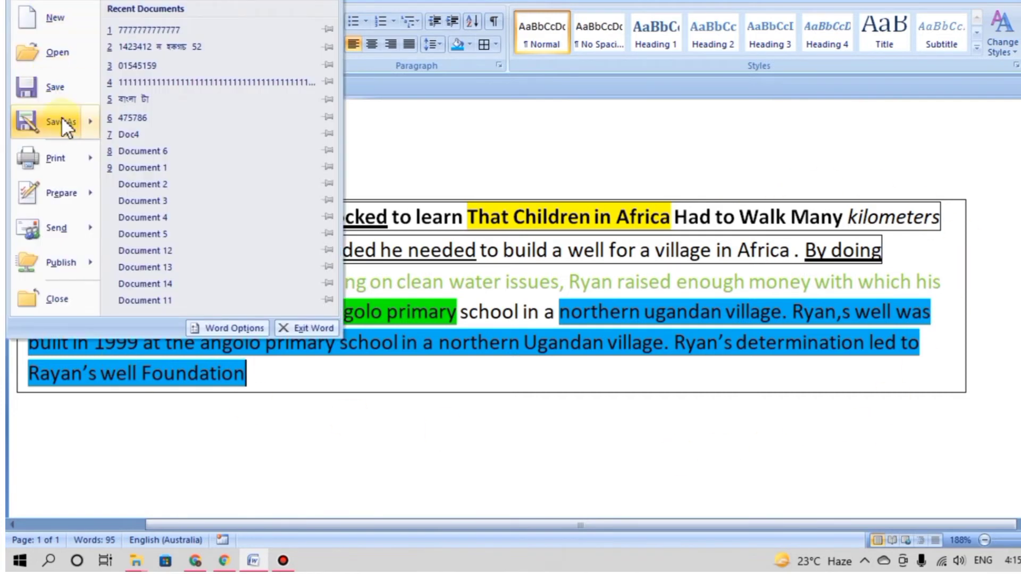
{"action": "mouse_move", "coordinate": [79, 118]}
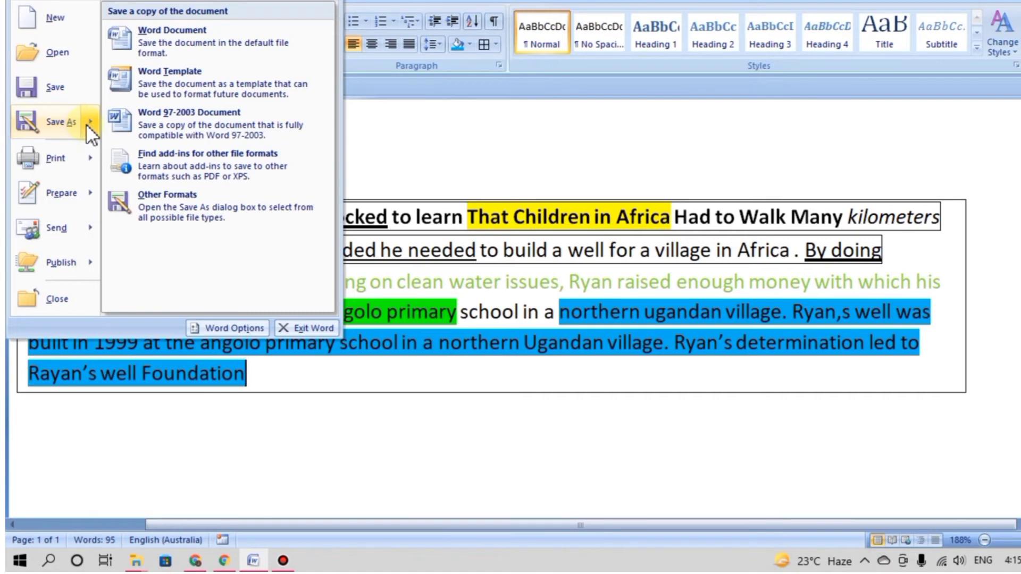
{"action": "left_click", "coordinate": [69, 127]}
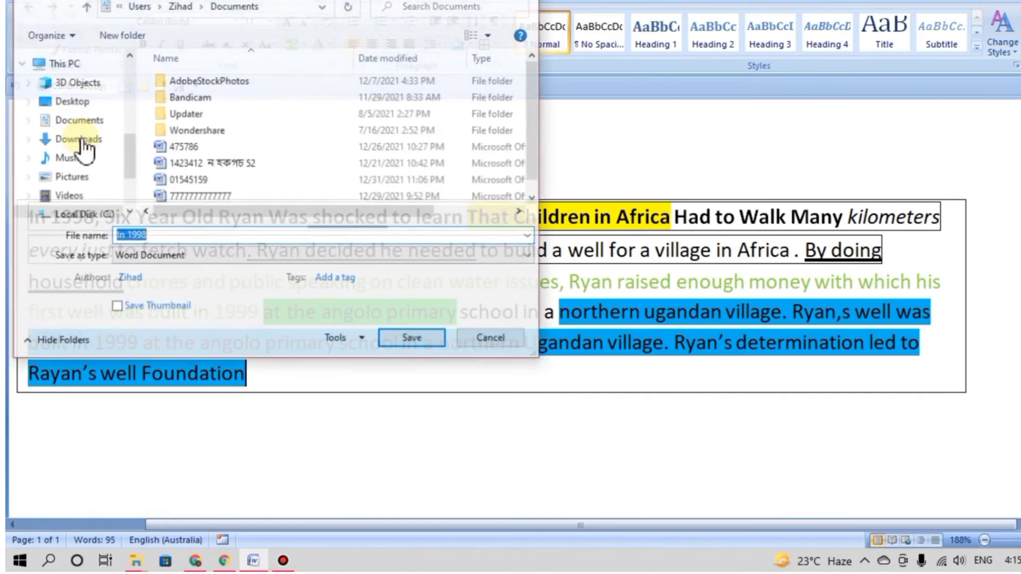
{"action": "left_click", "coordinate": [190, 236]}
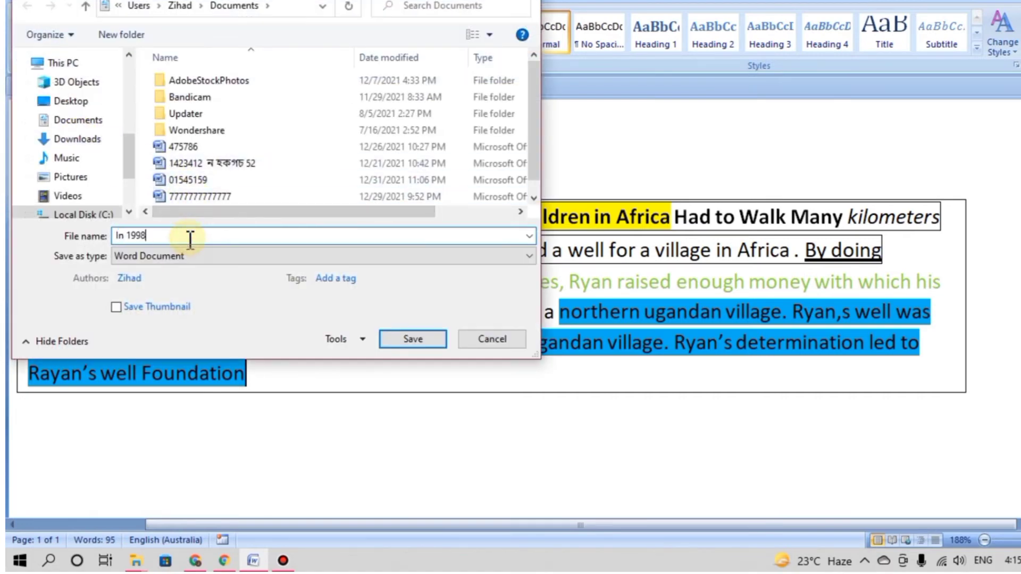
{"action": "left_click_drag", "start_coordinate": [189, 236], "coordinate": [118, 236]}
{"action": "key", "text": "BackSpace"}
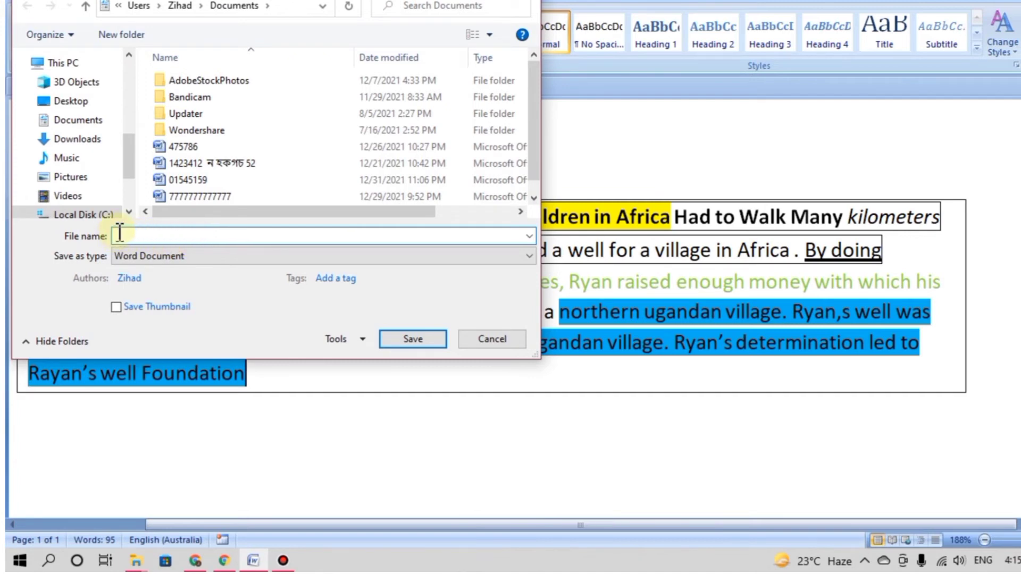
{"action": "type", "text": "485"}
{"action": "left_click", "coordinate": [181, 255]}
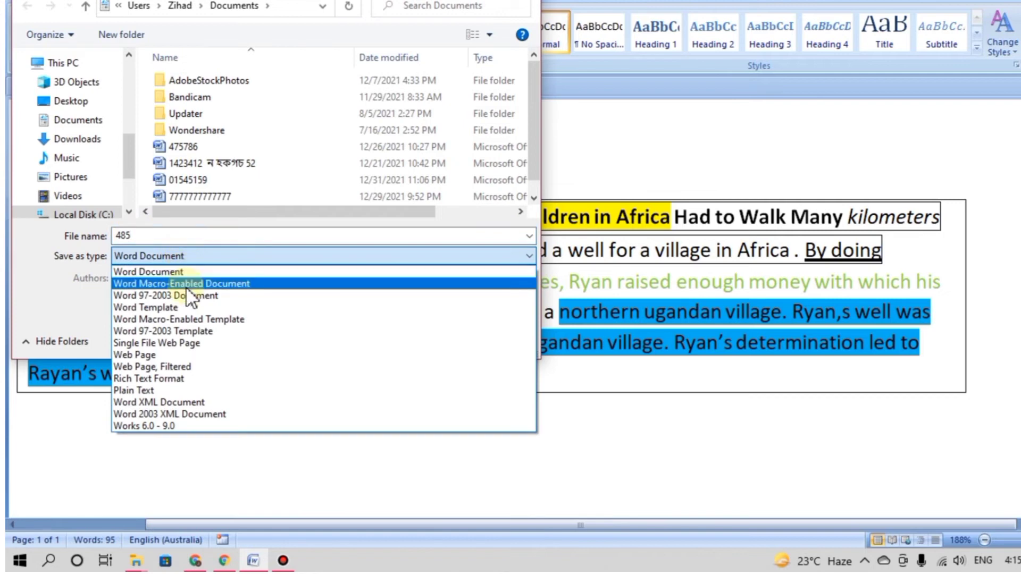
{"action": "left_click", "coordinate": [191, 281]}
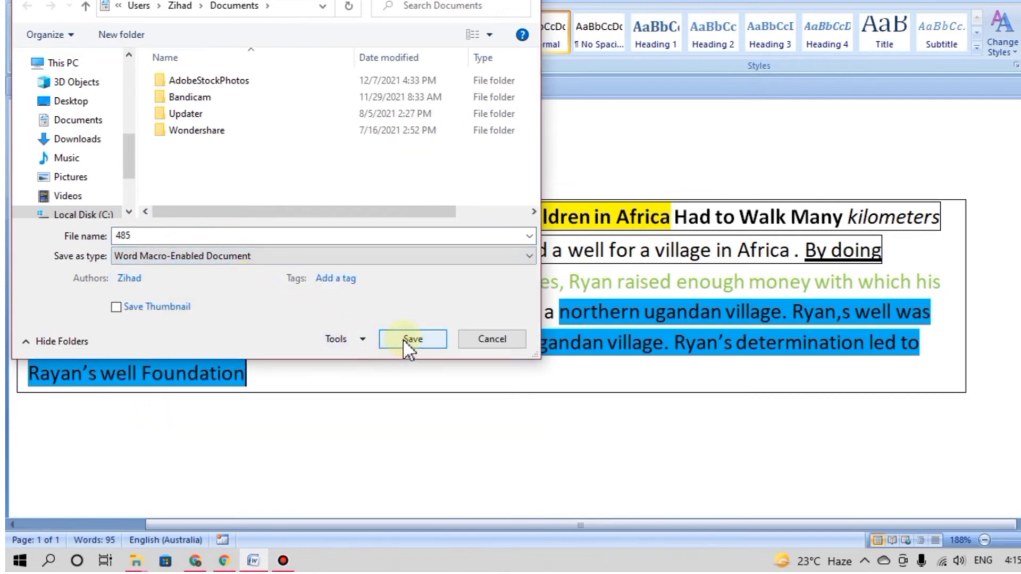
Set the save location to New Volume (E:) and change the file name to "ms word"
{"action": "left_click", "coordinate": [141, 235]}
{"action": "double_click", "coordinate": [141, 235]}
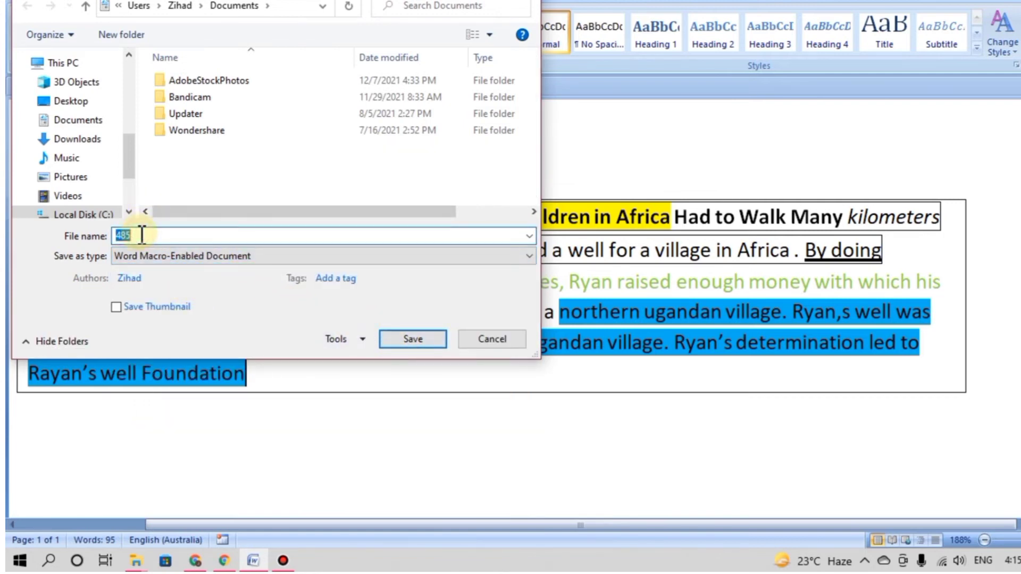
{"action": "key", "text": "BackSpace"}
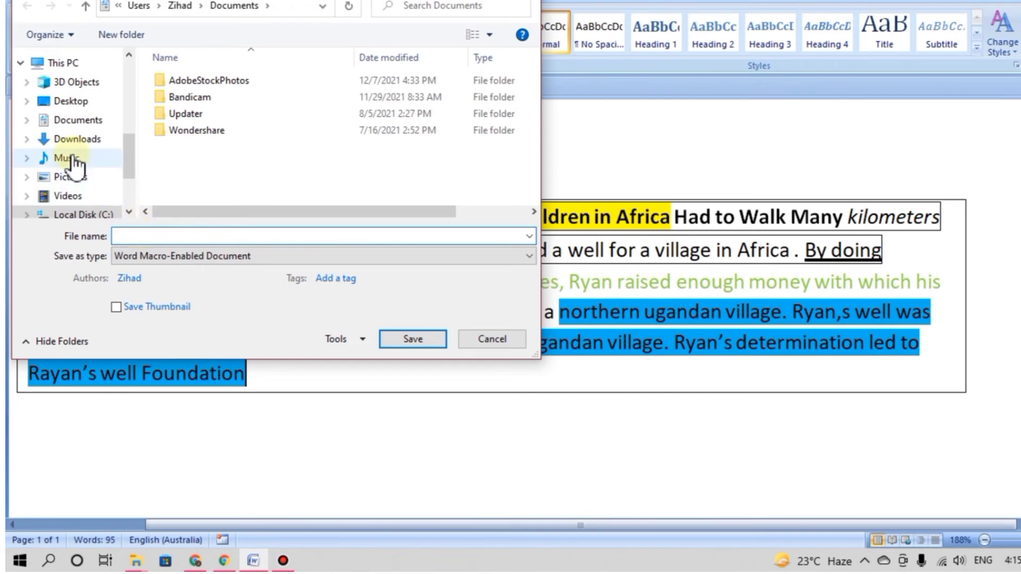
{"action": "scroll", "coordinate": [123, 164], "scroll_direction": "down", "scroll_amount": 1}
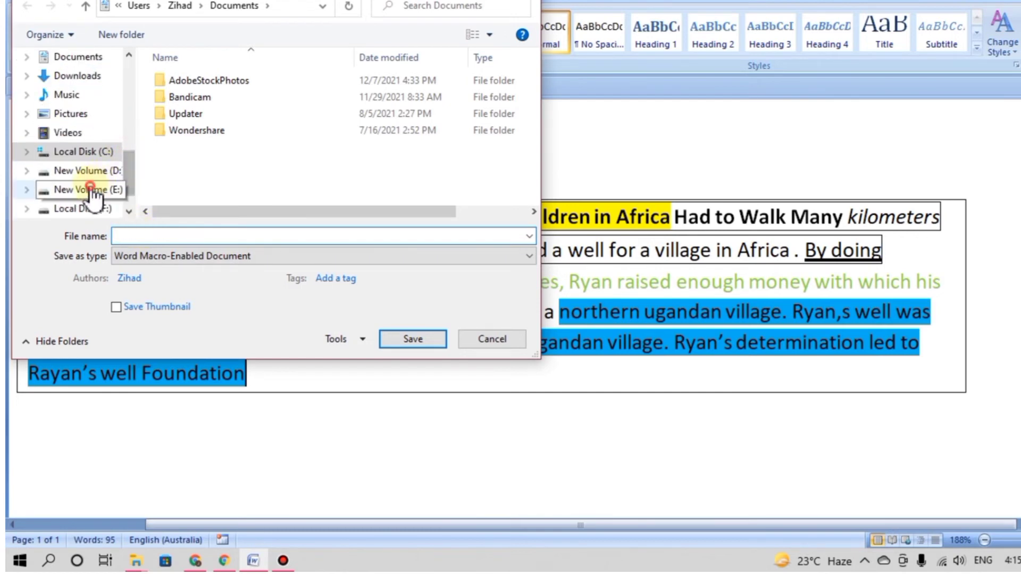
{"action": "left_click", "coordinate": [105, 192]}
{"action": "left_click", "coordinate": [160, 237]}
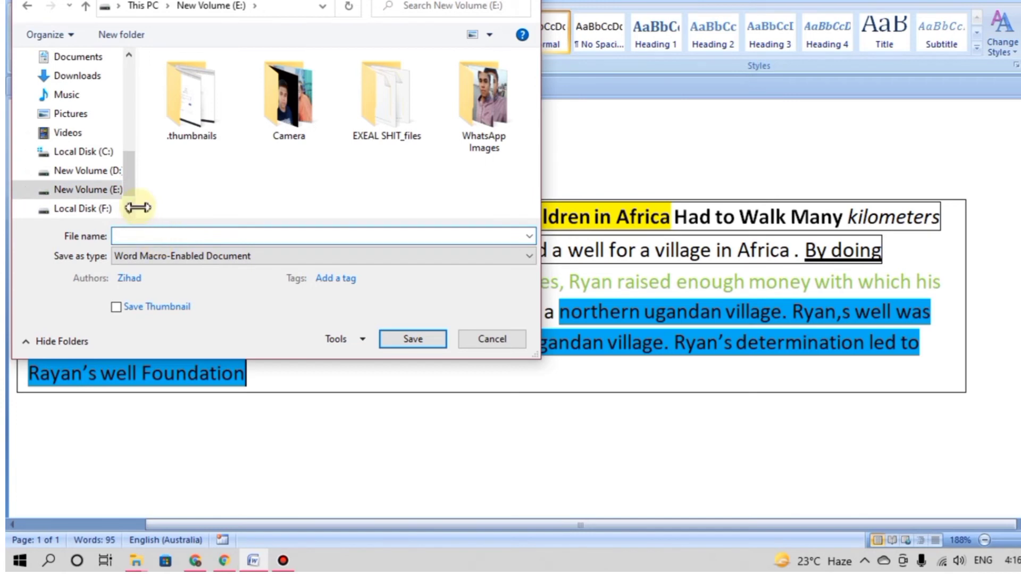
{"action": "type", "text": "m"}
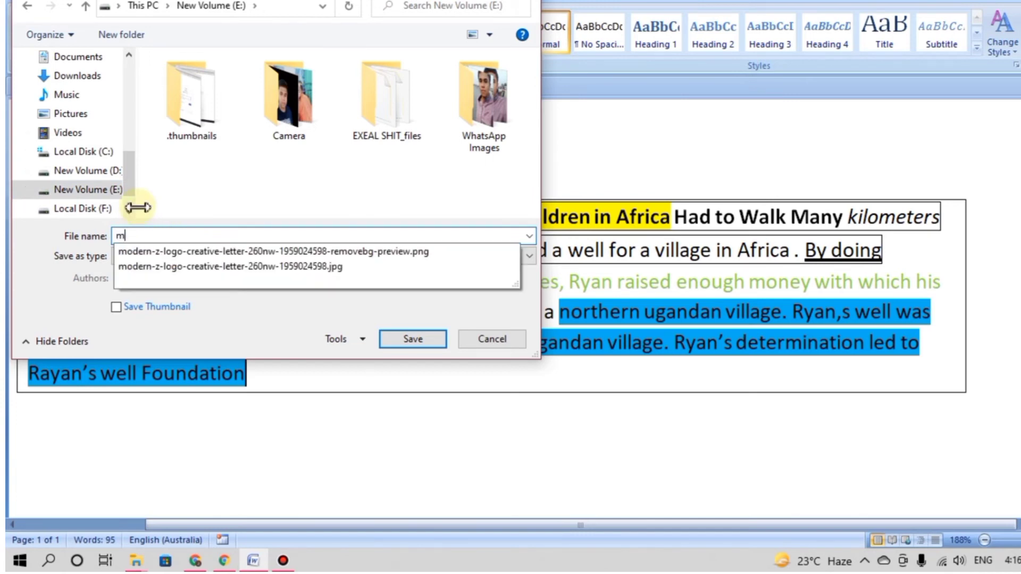
{"action": "type", "text": "s word"}
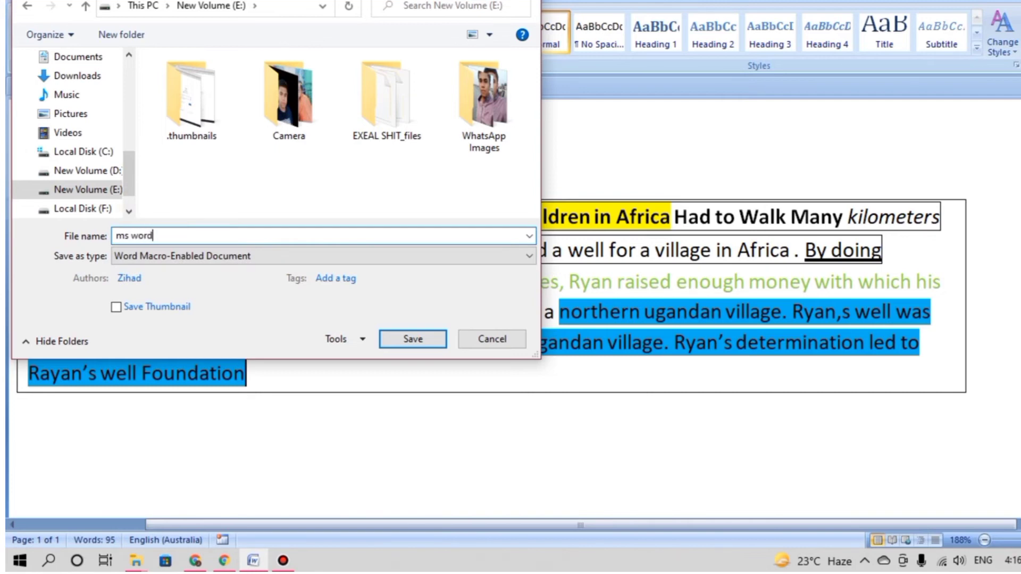
Confirm saving the document as "ms word" on New Volume (E:) and check for it among the recent documents
{"action": "key", "text": "Return"}
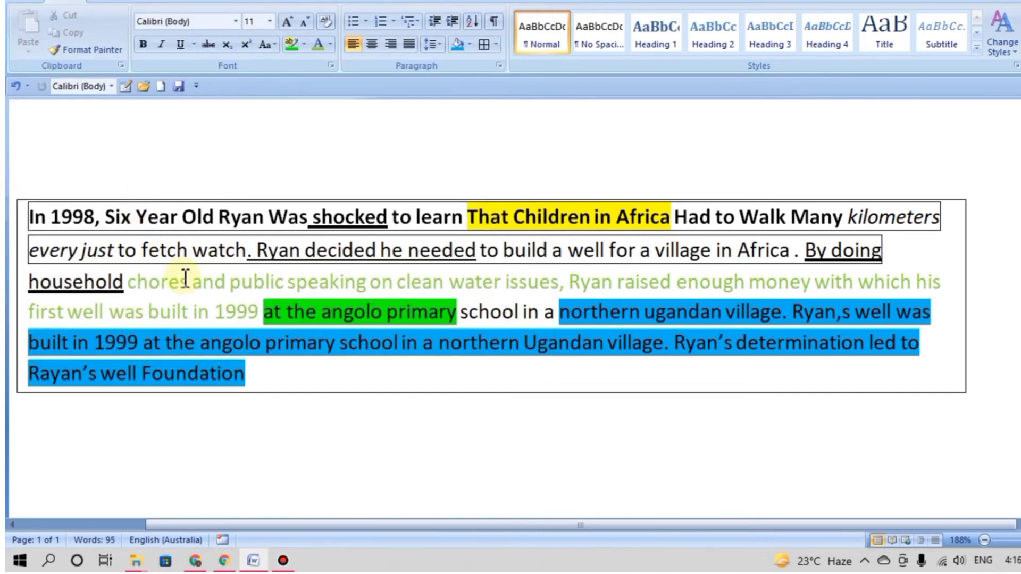
{"action": "left_click", "coordinate": [27, 3]}
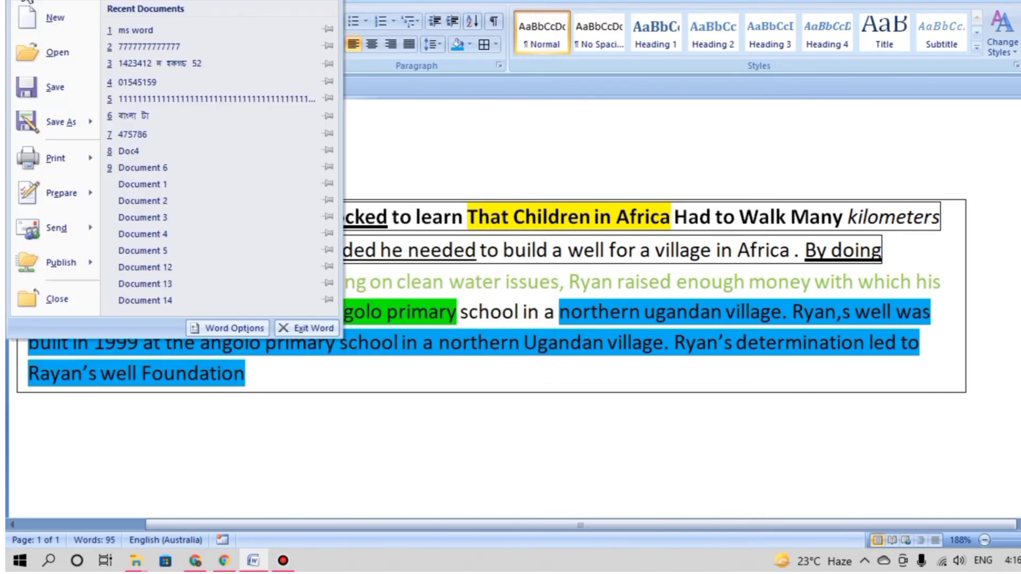
{"action": "left_click", "coordinate": [372, 146]}
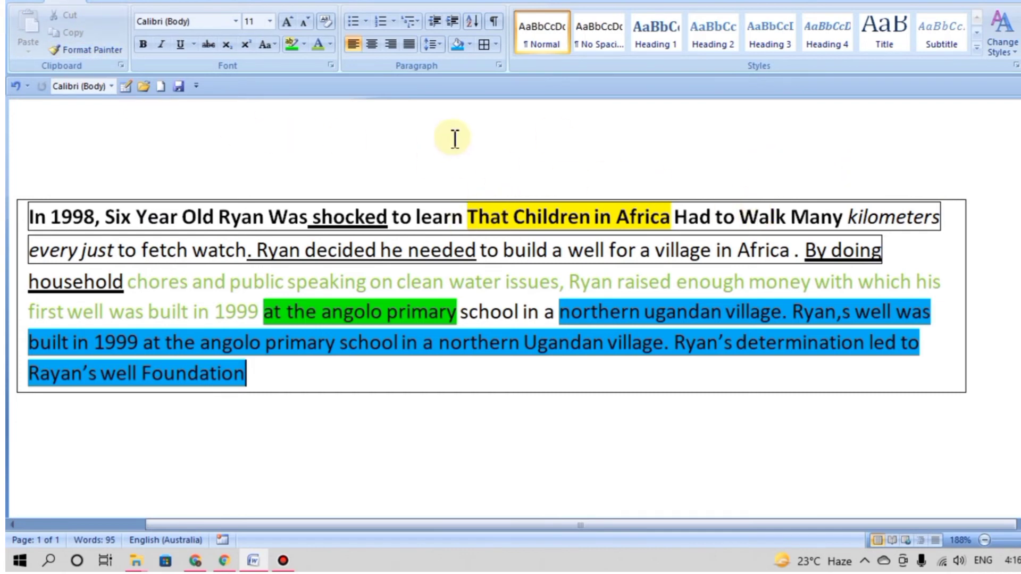
Show the paragraph marks and other hidden formatting symbols, and hide them again
{"action": "left_click", "coordinate": [492, 21]}
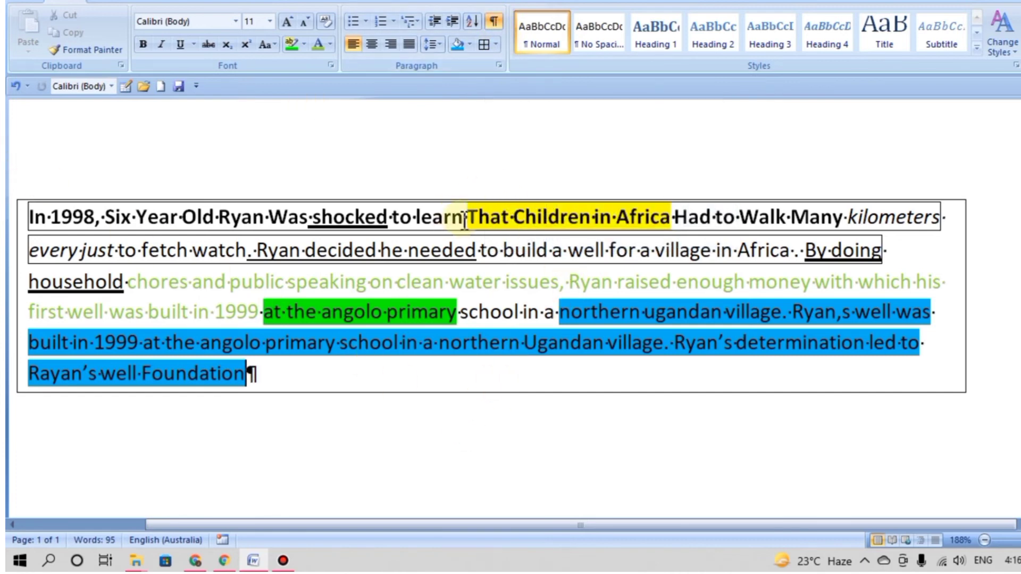
{"action": "left_click", "coordinate": [492, 22]}
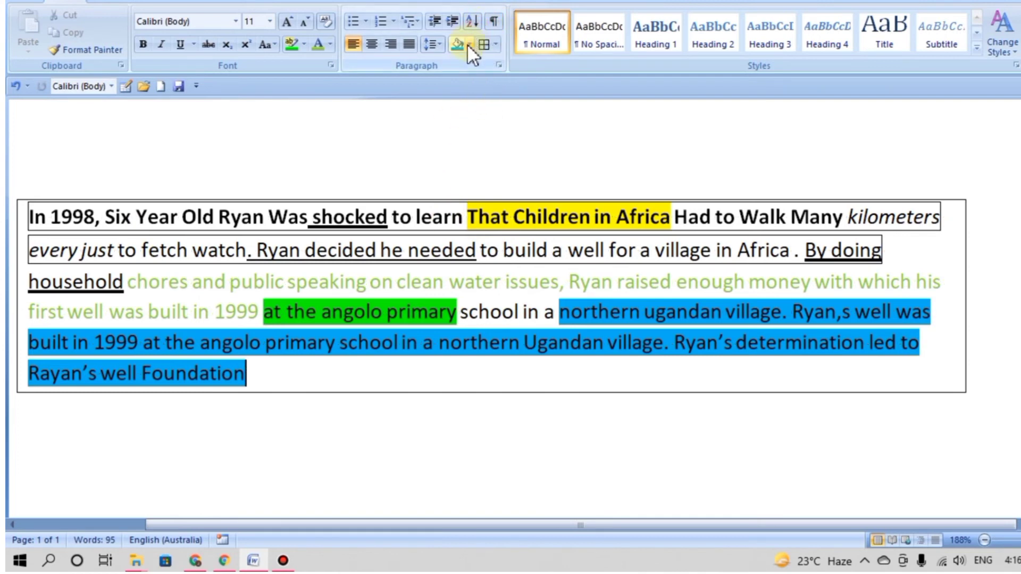
Set the line spacing of the sample paragraph to 1.5
{"action": "left_click", "coordinate": [438, 45]}
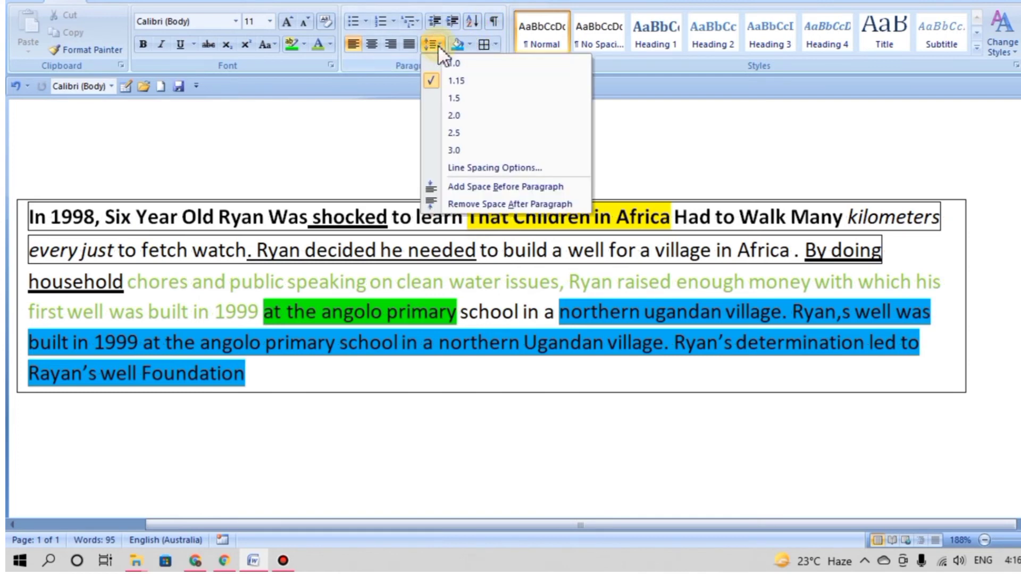
{"action": "left_click", "coordinate": [464, 99]}
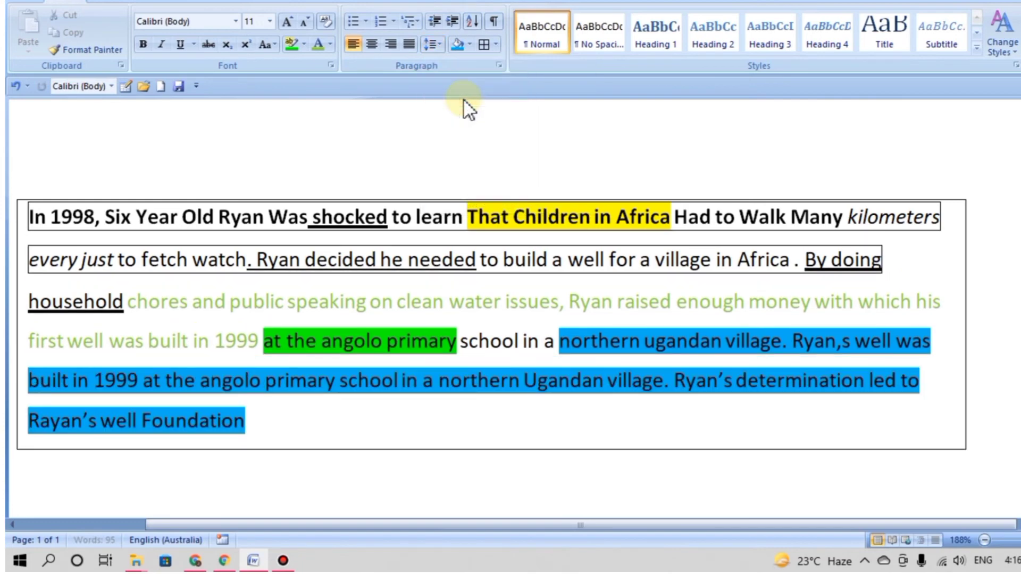
{"action": "left_click", "coordinate": [469, 44]}
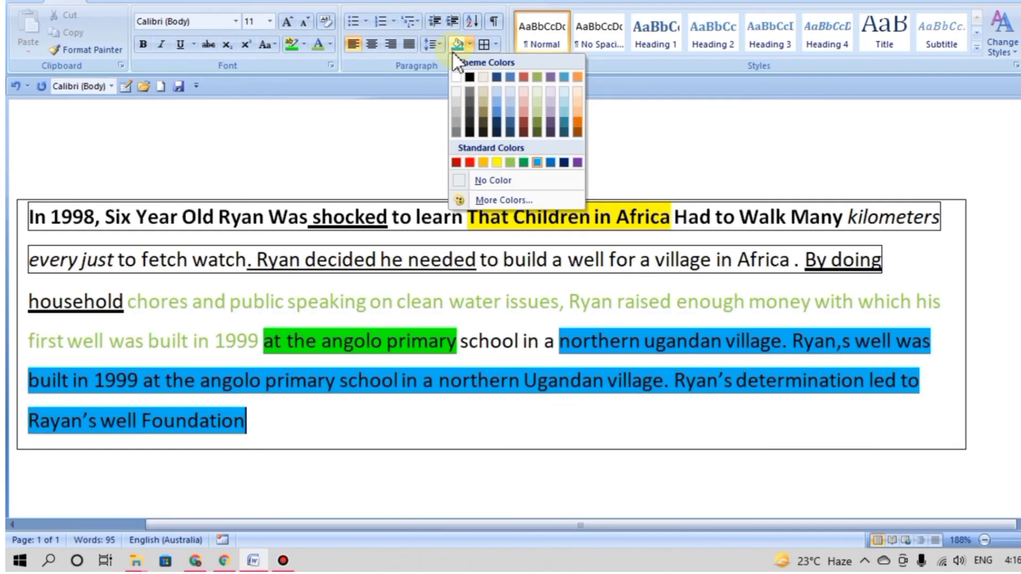
Widen the sample paragraph's line spacing to 3.0 and review the spread-out lines
{"action": "left_click", "coordinate": [436, 45]}
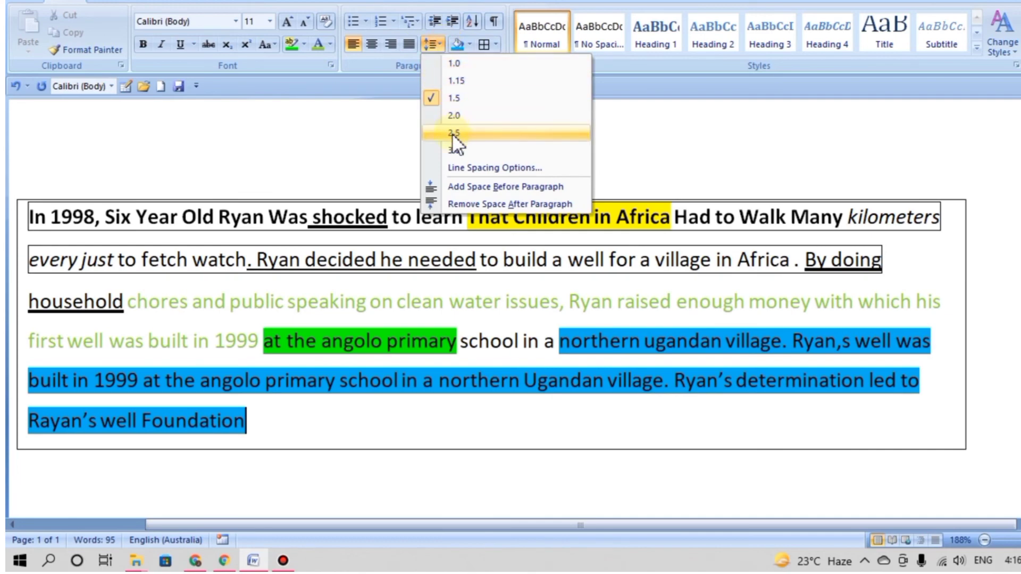
{"action": "left_click", "coordinate": [450, 151]}
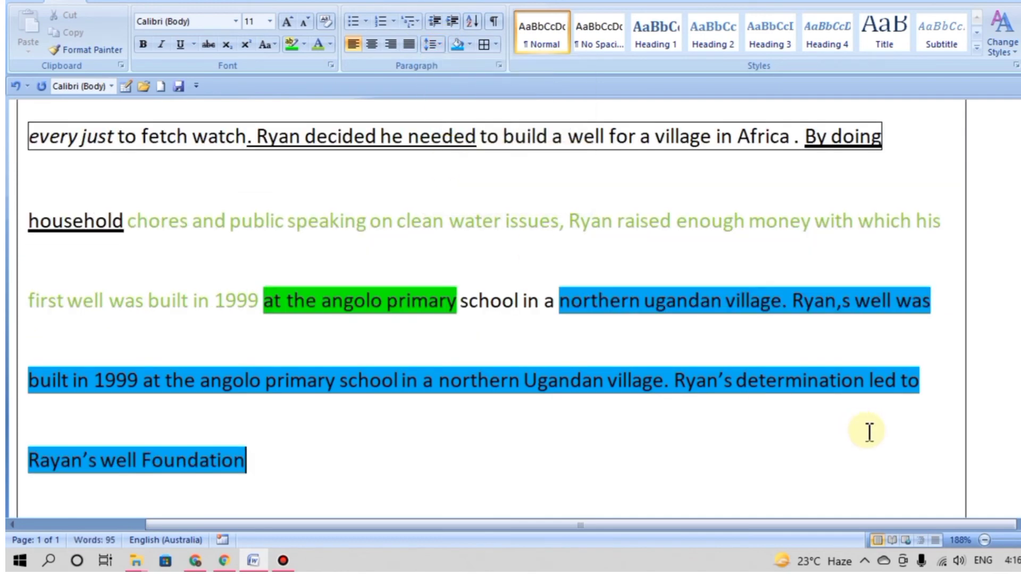
{"action": "scroll", "coordinate": [883, 379], "scroll_direction": "up", "scroll_amount": 3}
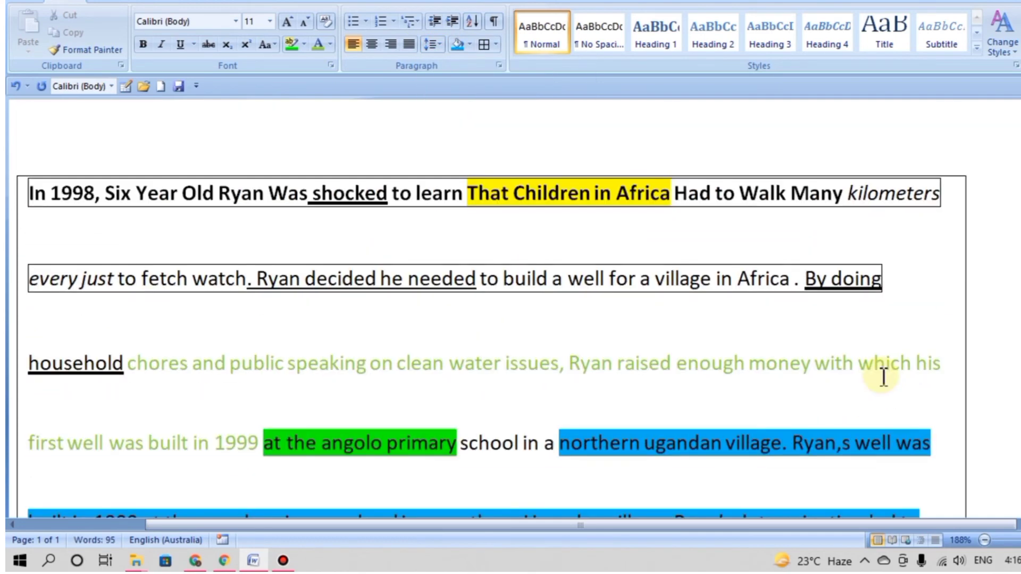
{"action": "scroll", "coordinate": [883, 379], "scroll_direction": "down", "scroll_amount": 3}
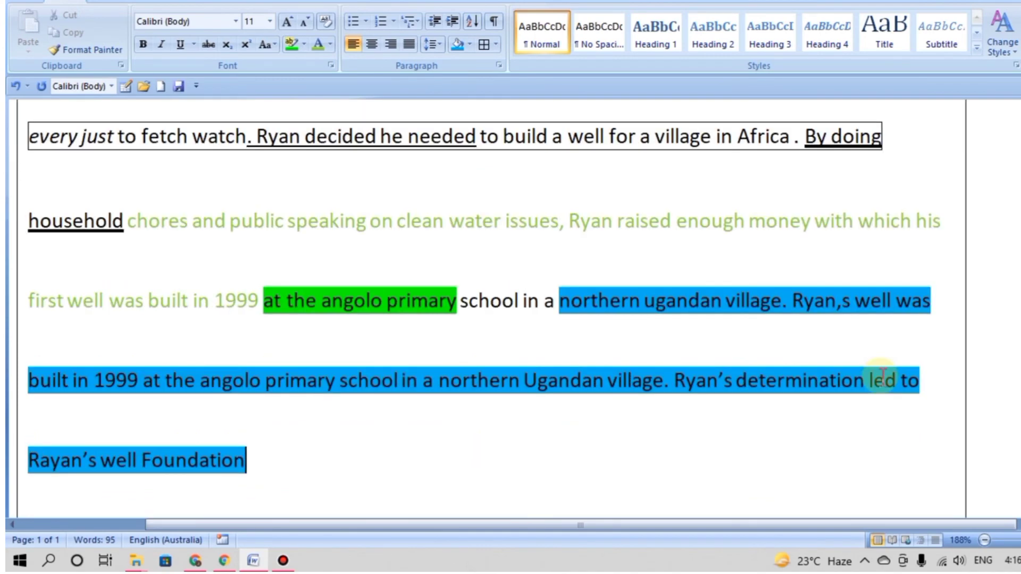
{"action": "scroll", "coordinate": [883, 375], "scroll_direction": "up", "scroll_amount": 4}
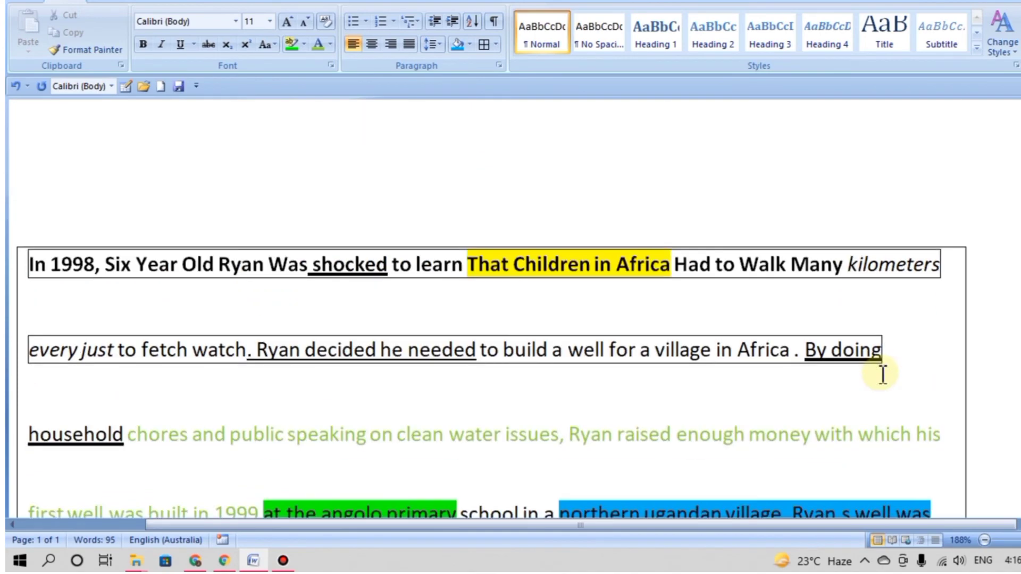
{"action": "scroll", "coordinate": [882, 375], "scroll_direction": "down", "scroll_amount": 1}
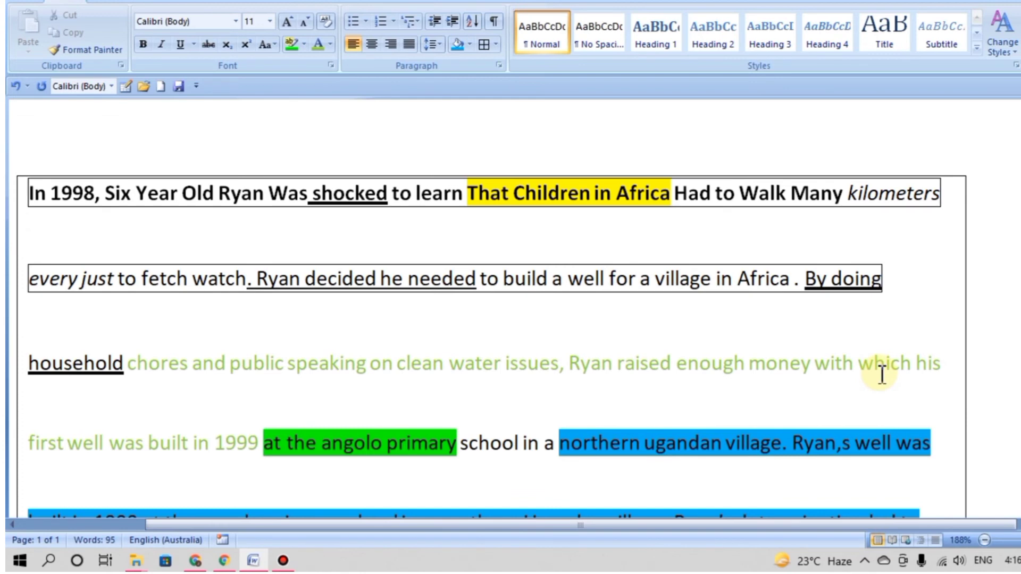
{"action": "scroll", "coordinate": [882, 375], "scroll_direction": "down", "scroll_amount": 1}
Add space before the sample paragraph and review its position on the page
{"action": "left_click", "coordinate": [442, 43]}
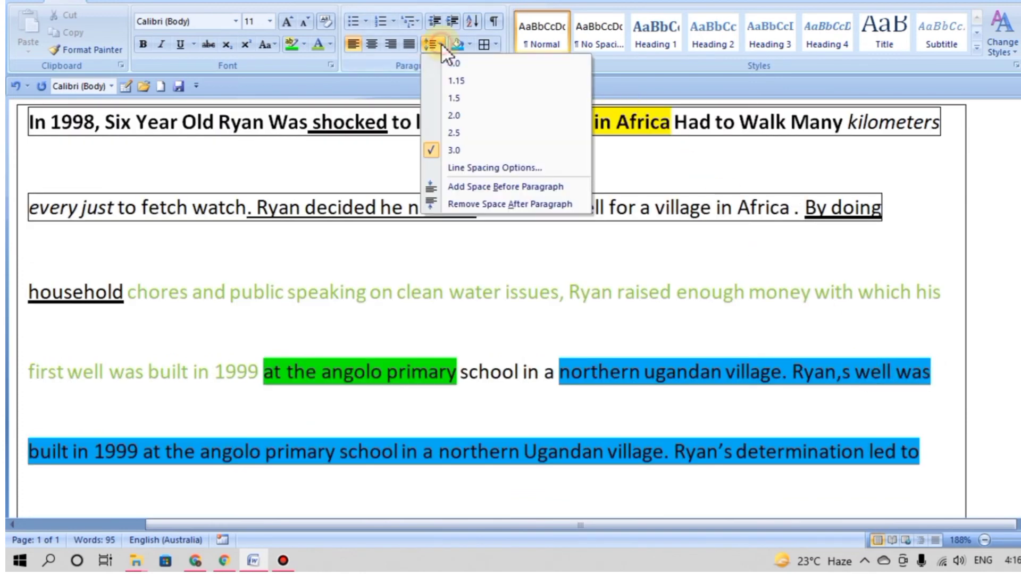
{"action": "left_click", "coordinate": [447, 187]}
{"action": "scroll", "coordinate": [884, 324], "scroll_direction": "up", "scroll_amount": 1}
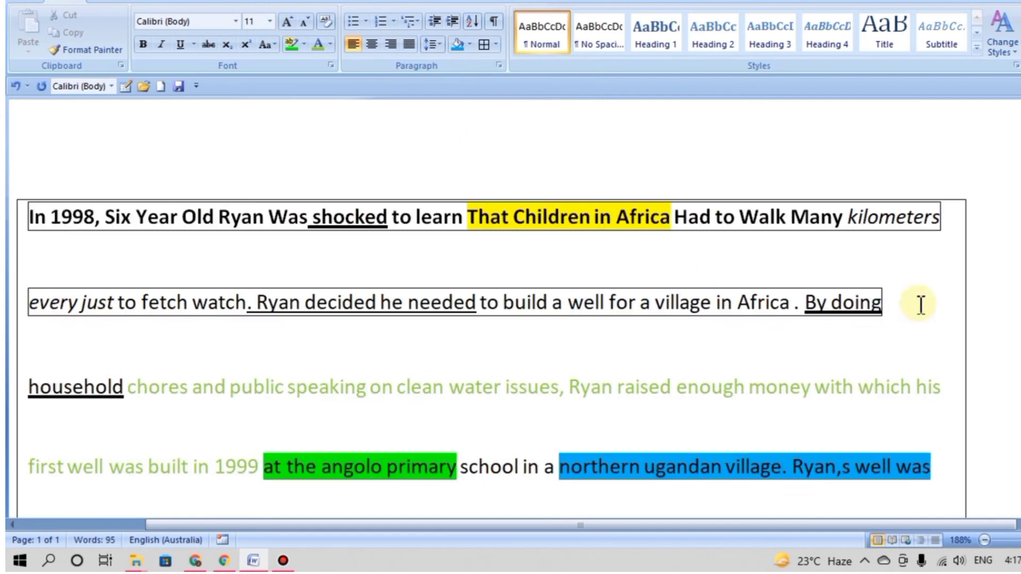
{"action": "scroll", "coordinate": [922, 304], "scroll_direction": "down", "scroll_amount": 2}
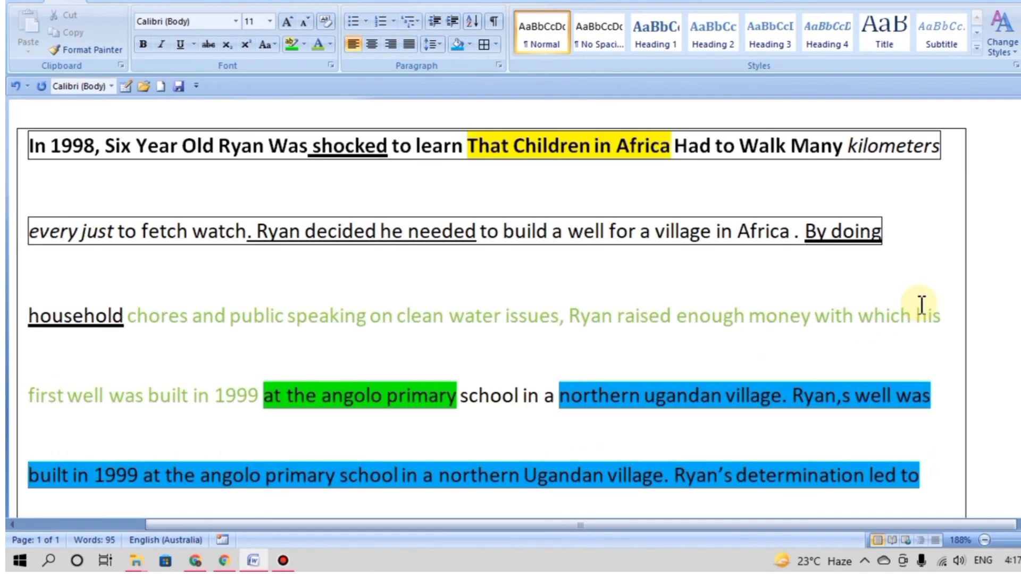
{"action": "scroll", "coordinate": [922, 304], "scroll_direction": "up", "scroll_amount": 2}
{"action": "scroll", "coordinate": [922, 304], "scroll_direction": "down", "scroll_amount": 1}
Reduce the sample paragraph's line spacing to 1.0
{"action": "left_click", "coordinate": [438, 39]}
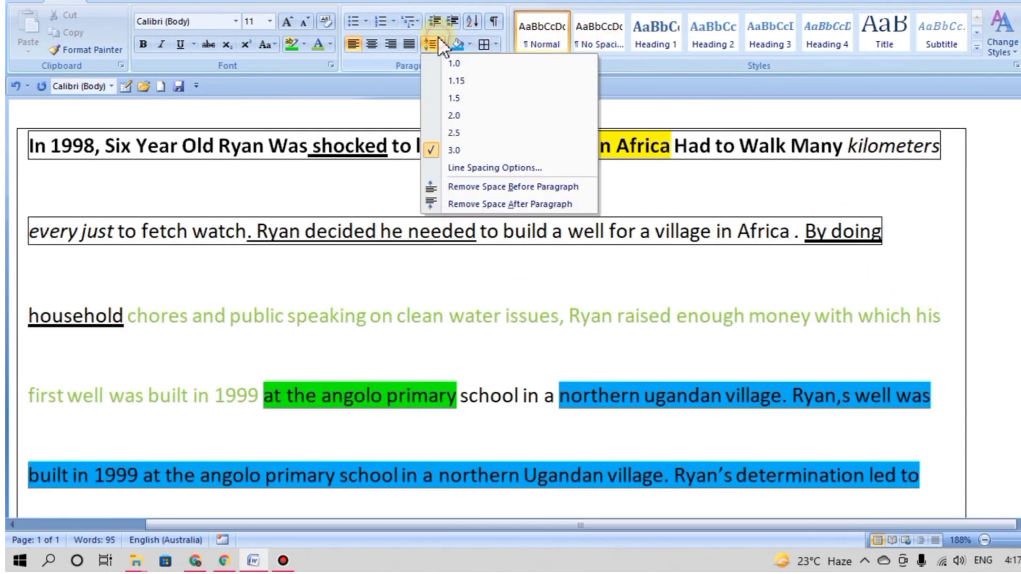
{"action": "left_click", "coordinate": [453, 63]}
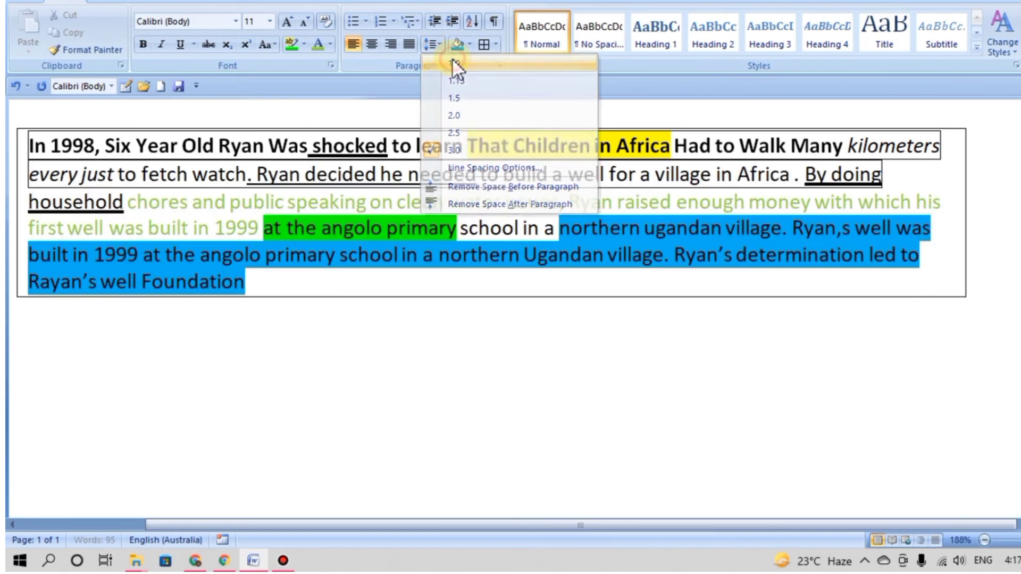
{"action": "scroll", "coordinate": [570, 392], "scroll_direction": "up", "scroll_amount": 1}
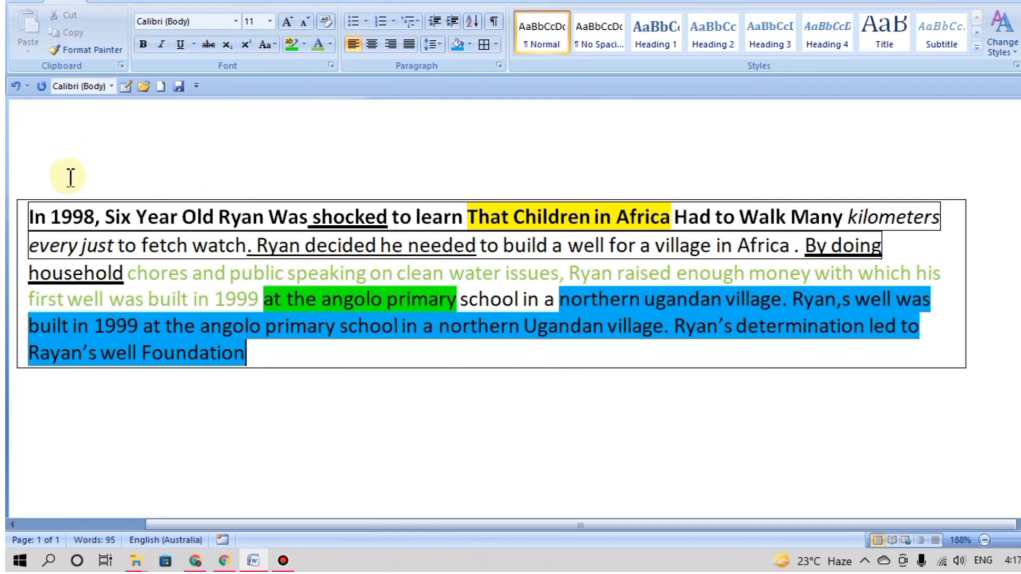
Highlight the opening text from "In 1998" to "fetch watch." in pink
{"action": "left_click_drag", "start_coordinate": [55, 201], "coordinate": [255, 246]}
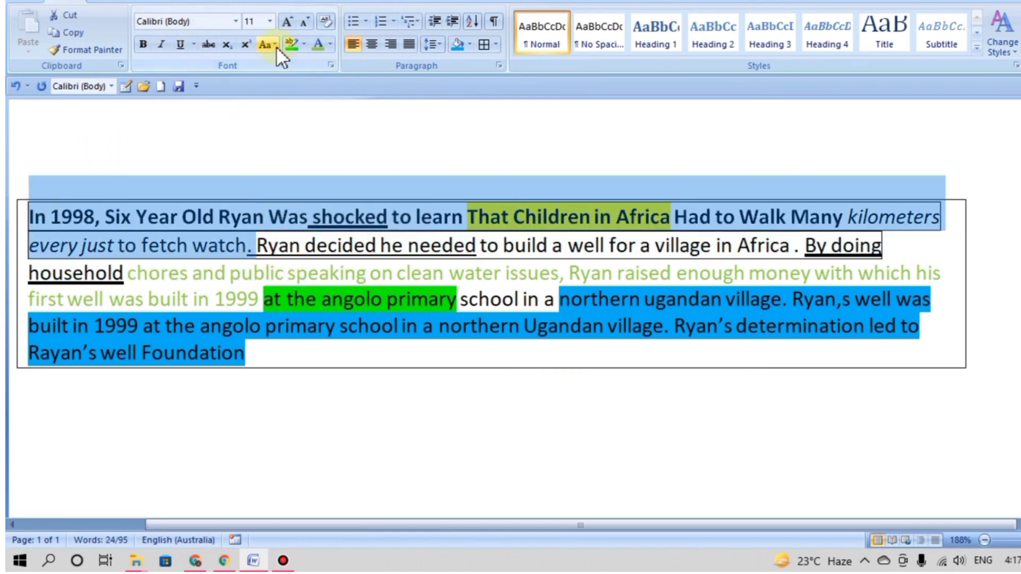
{"action": "left_click", "coordinate": [302, 43]}
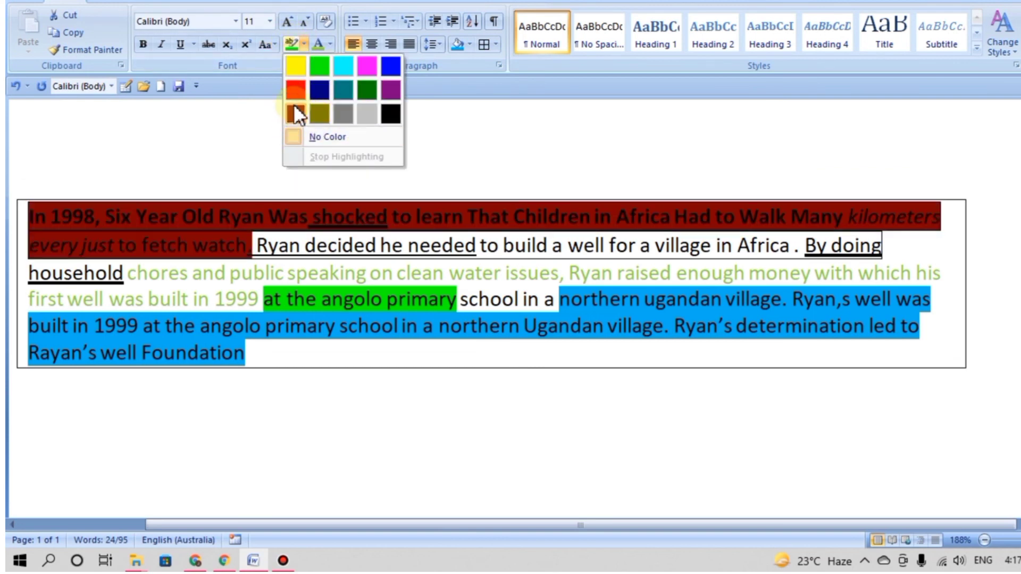
{"action": "left_click", "coordinate": [369, 66]}
{"action": "left_click", "coordinate": [656, 202]}
{"action": "scroll", "coordinate": [745, 330], "scroll_direction": "up", "scroll_amount": 1}
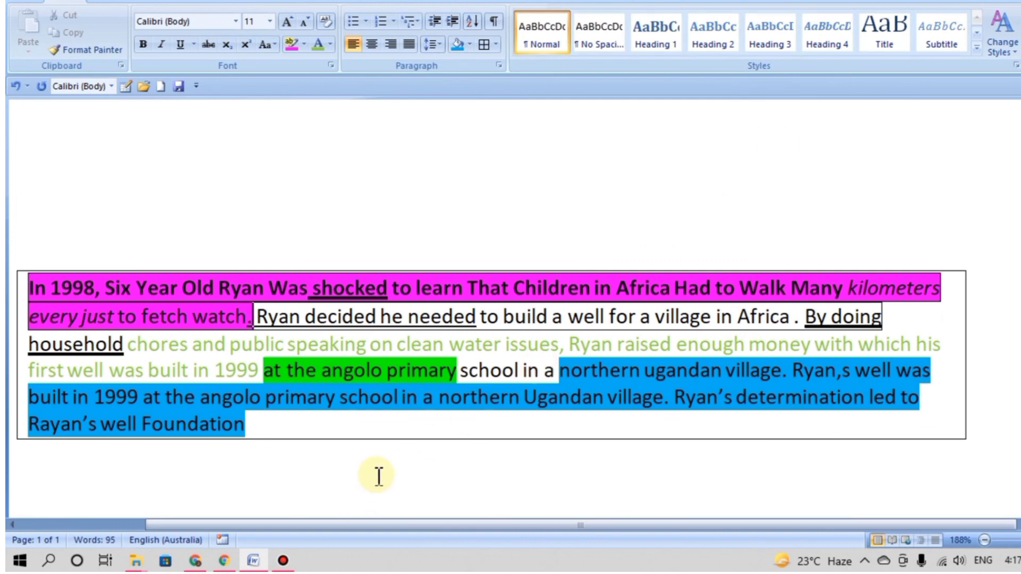
Try the No Spacing, Heading 1 and Title styles on the sample paragraph, and return it to the Normal style
{"action": "left_click", "coordinate": [599, 31]}
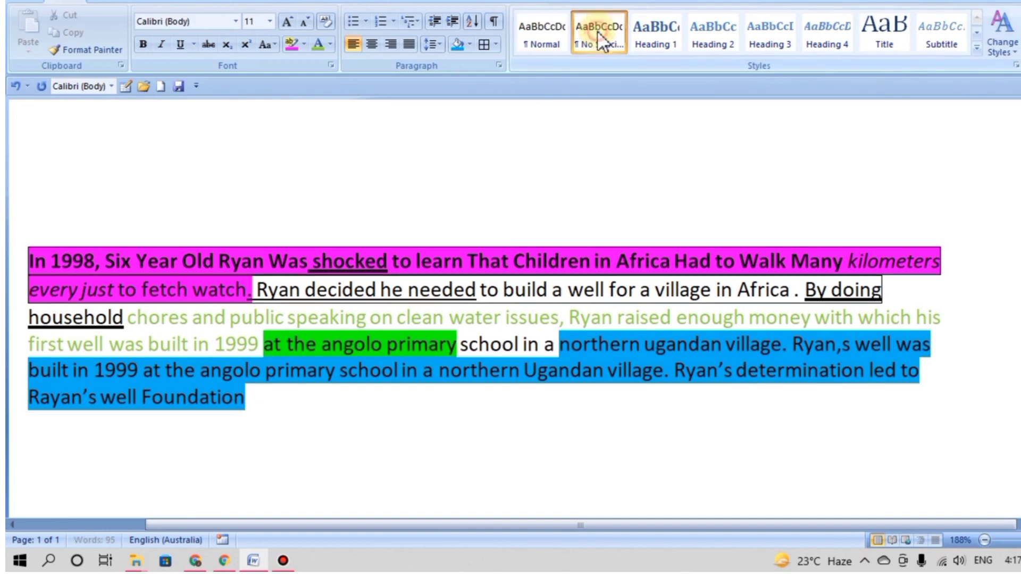
{"action": "left_click", "coordinate": [642, 24]}
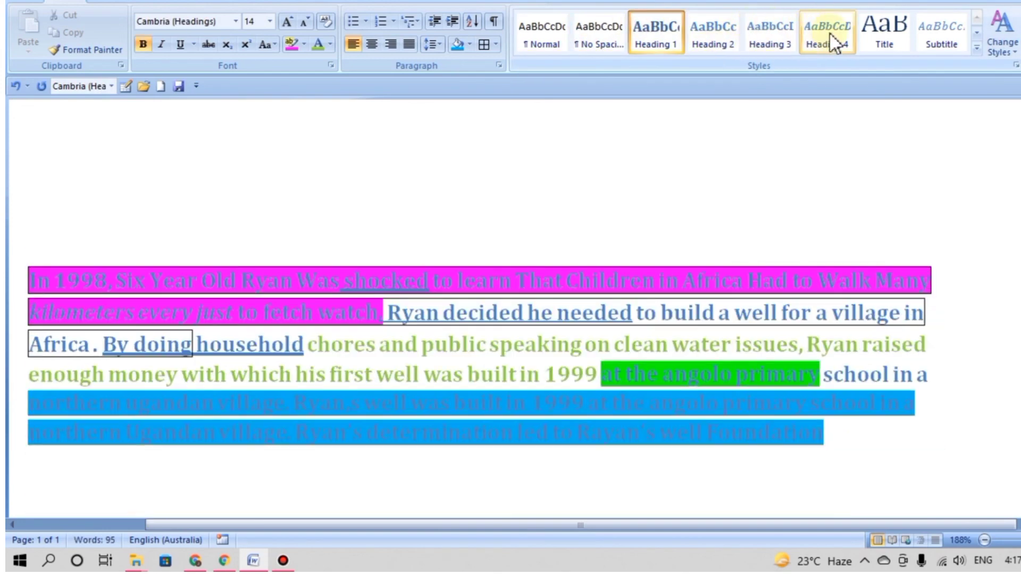
{"action": "left_click", "coordinate": [874, 39]}
{"action": "scroll", "coordinate": [975, 223], "scroll_direction": "down", "scroll_amount": 3}
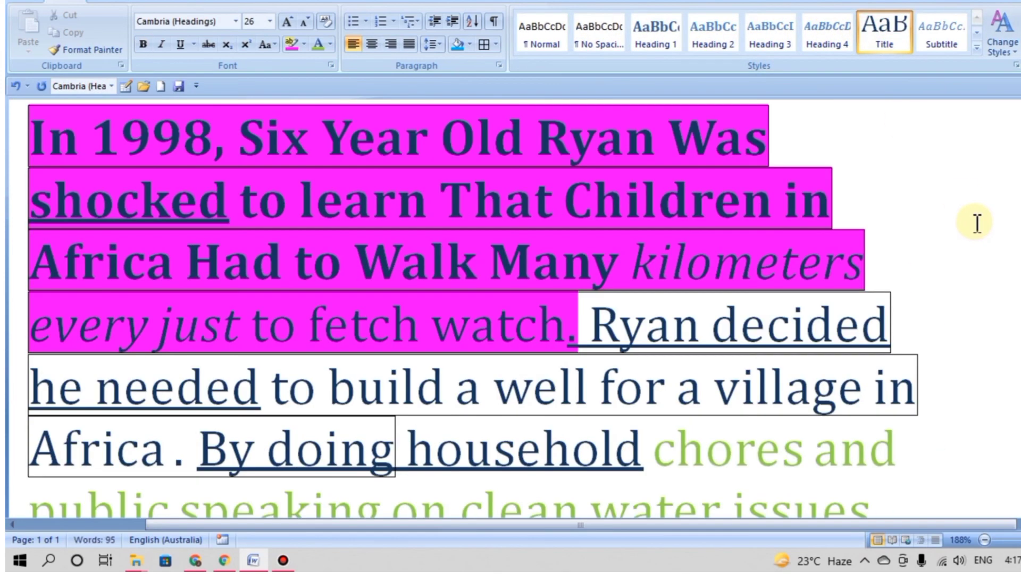
{"action": "scroll", "coordinate": [975, 223], "scroll_direction": "down", "scroll_amount": 3}
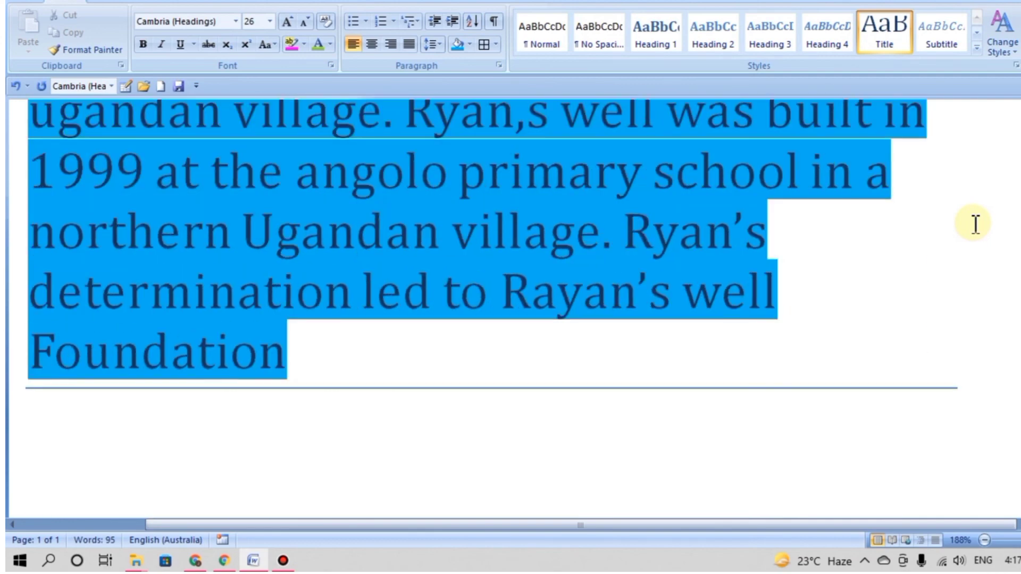
{"action": "scroll", "coordinate": [975, 224], "scroll_direction": "up", "scroll_amount": 2}
{"action": "scroll", "coordinate": [973, 224], "scroll_direction": "up", "scroll_amount": 3}
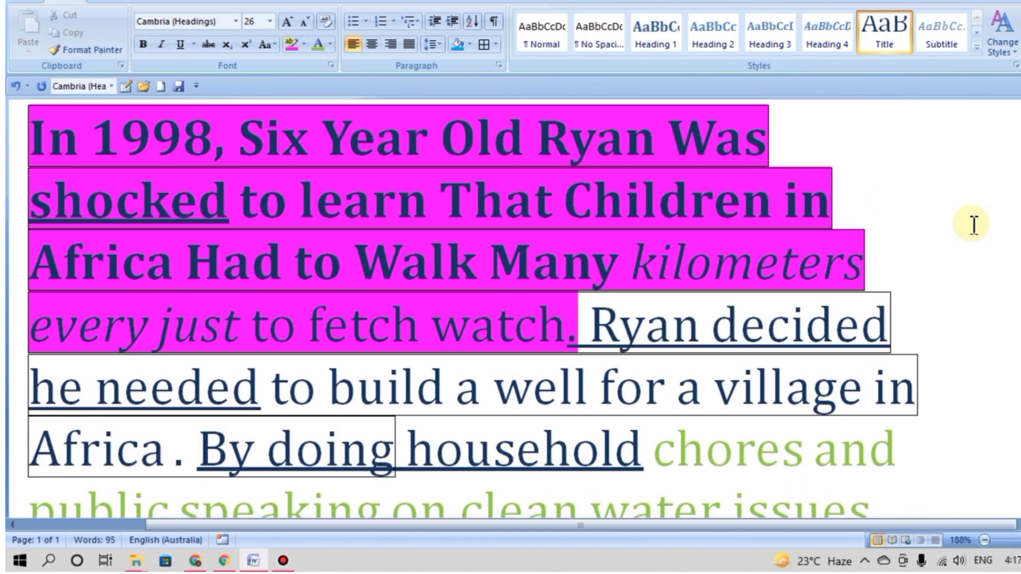
{"action": "left_click", "coordinate": [541, 35]}
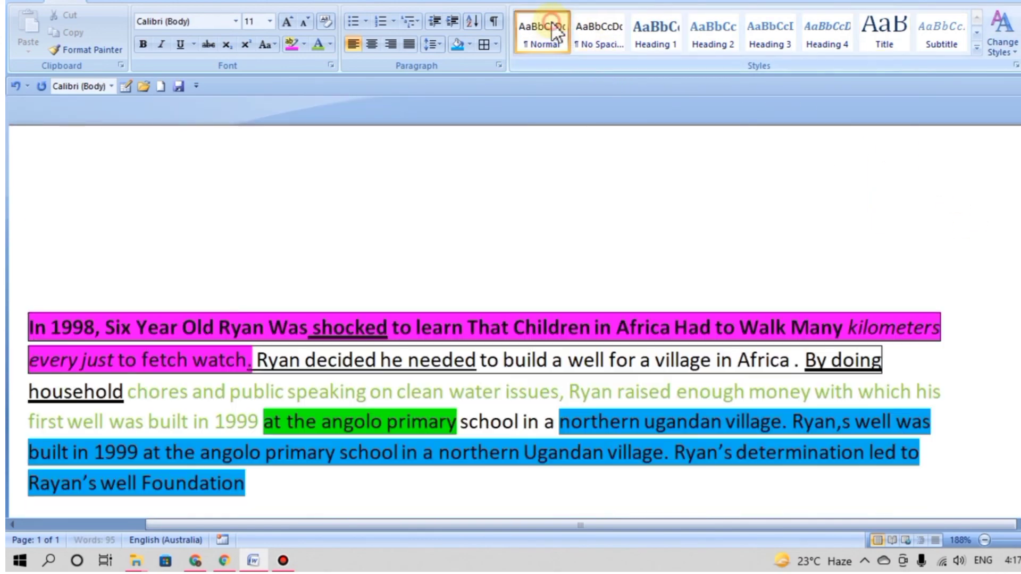